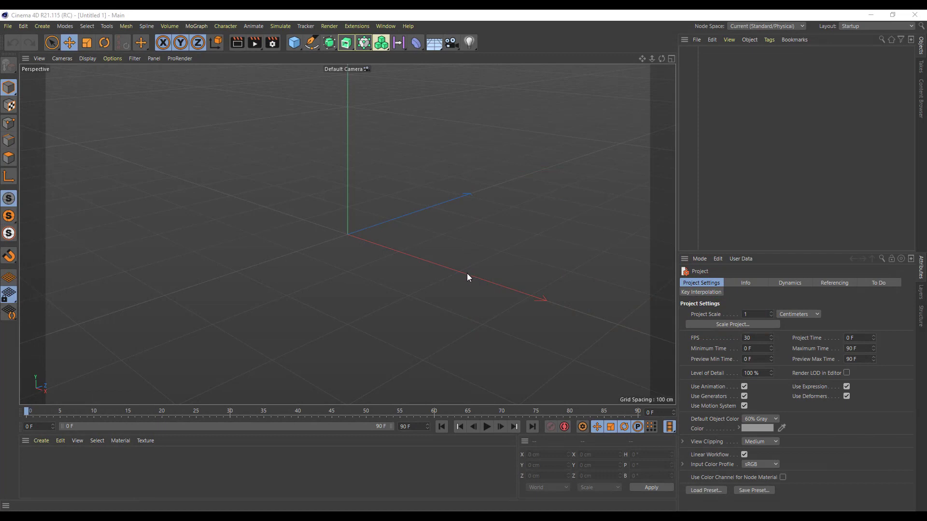
Add a sphere raised above the floor, duplicate it into a row of four along Z, and add a Camera
{"action": "left_click", "coordinate": [454, 267]}
{"action": "left_click_drag", "start_coordinate": [453, 267], "coordinate": [457, 275], "text": "alt"}
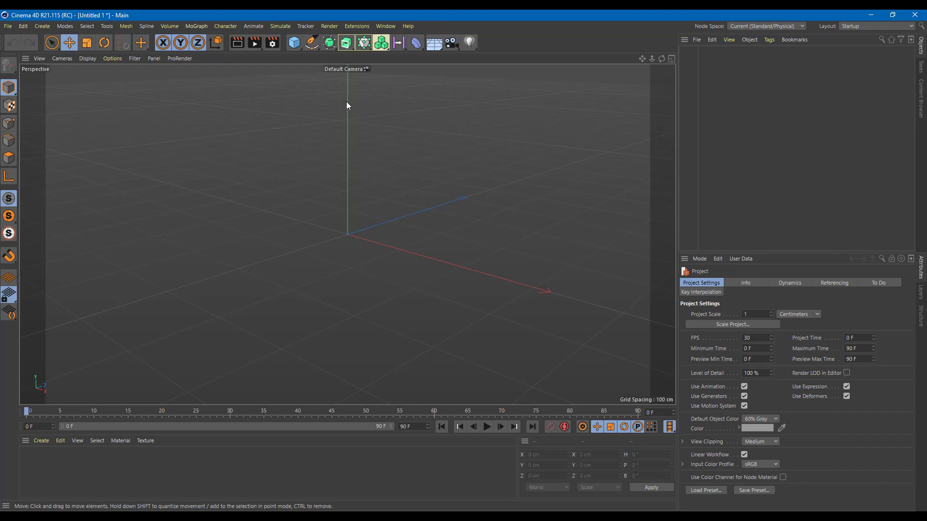
{"action": "left_click", "coordinate": [294, 45]}
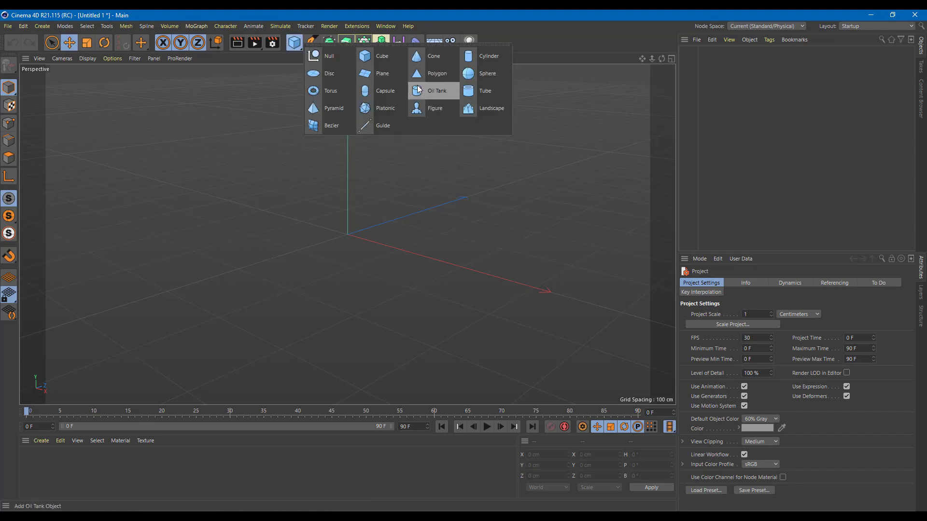
{"action": "left_click", "coordinate": [471, 74]}
{"action": "left_click_drag", "start_coordinate": [348, 188], "coordinate": [354, 128]}
{"action": "left_click_drag", "start_coordinate": [458, 146], "coordinate": [505, 144], "text": "alt"}
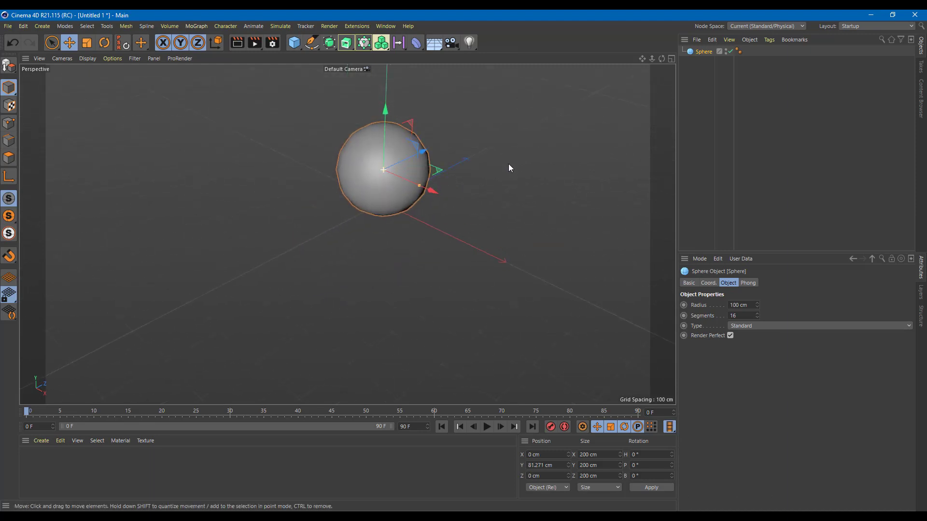
{"action": "left_click_drag", "start_coordinate": [421, 159], "coordinate": [439, 146], "text": "ctrl"}
{"action": "left_click_drag", "start_coordinate": [450, 44], "coordinate": [484, 59]}
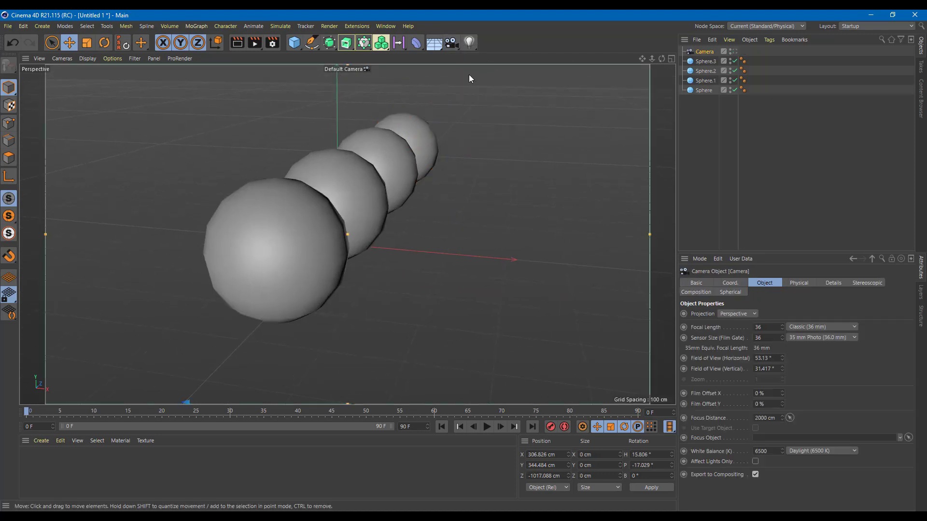
Look through the new camera, orbit and zoom to frame the four spheres, and preview a render
{"action": "left_click", "coordinate": [733, 51]}
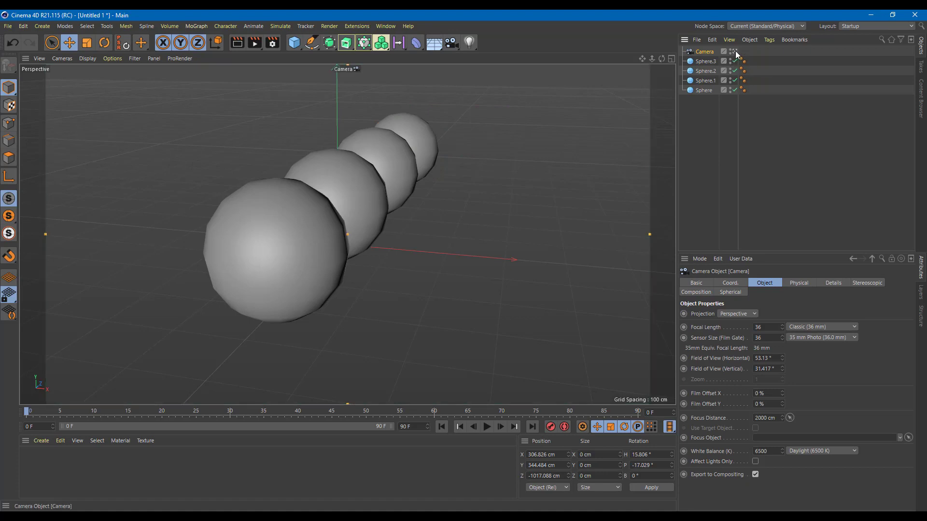
{"action": "left_click_drag", "start_coordinate": [593, 193], "coordinate": [503, 188], "text": "alt"}
{"action": "left_click", "coordinate": [503, 187]}
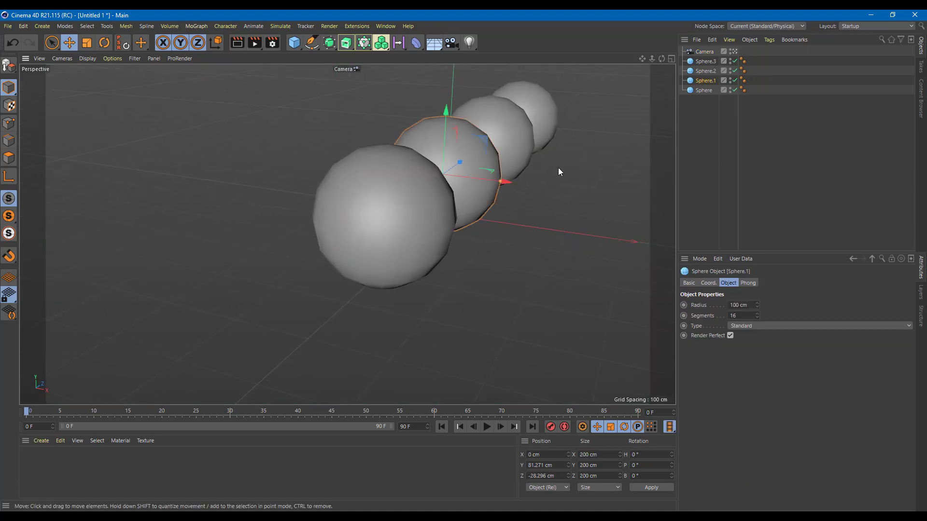
{"action": "scroll", "coordinate": [563, 172], "scroll_direction": "up", "scroll_amount": 2}
{"action": "left_click_drag", "start_coordinate": [565, 175], "coordinate": [580, 220], "text": "alt"}
{"action": "scroll", "coordinate": [582, 214], "scroll_direction": "up", "scroll_amount": 3}
{"action": "scroll", "coordinate": [622, 204], "scroll_direction": "down", "scroll_amount": 3}
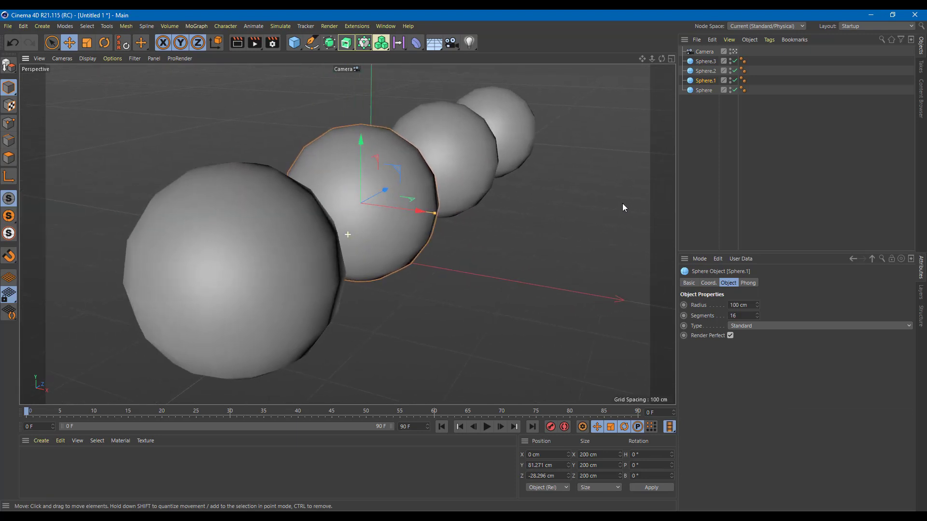
{"action": "key", "text": "ctrl+r"}
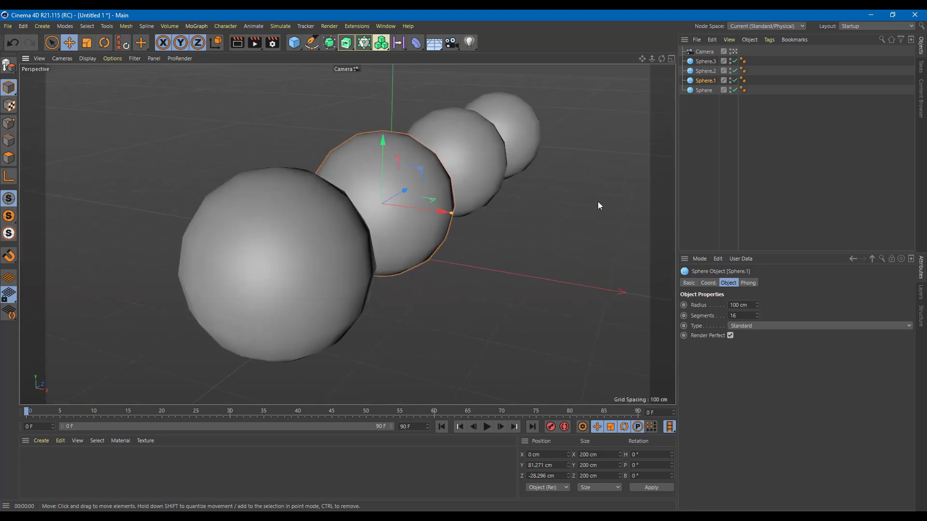
{"action": "left_click", "coordinate": [708, 51]}
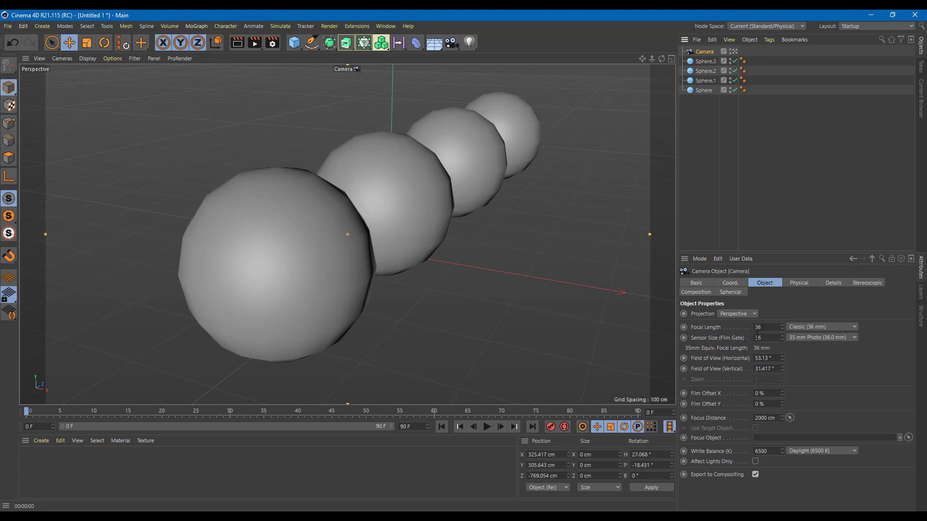
Set the camera focal length to 50 mm and orbit to reframe the spheres
{"action": "left_click", "coordinate": [767, 328]}
{"action": "type", "text": "50"}
{"action": "left_click", "coordinate": [766, 338]}
{"action": "left_click", "coordinate": [586, 267]}
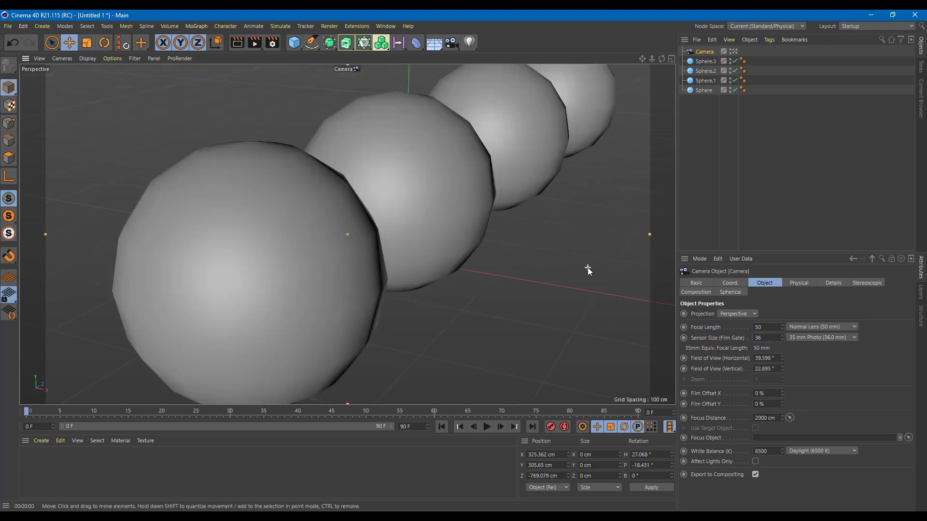
{"action": "left_click_drag", "start_coordinate": [587, 223], "coordinate": [579, 273], "text": "alt"}
{"action": "left_click", "coordinate": [477, 227]}
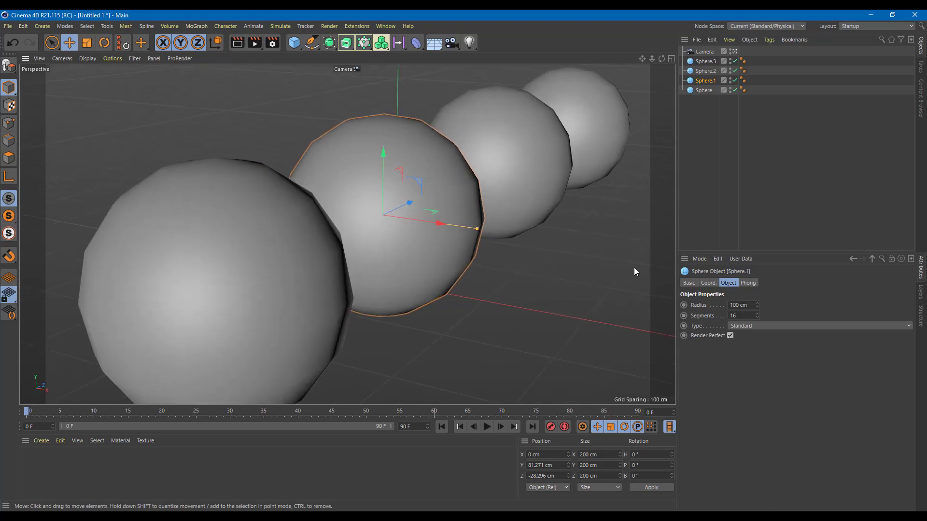
{"action": "left_click", "coordinate": [705, 52]}
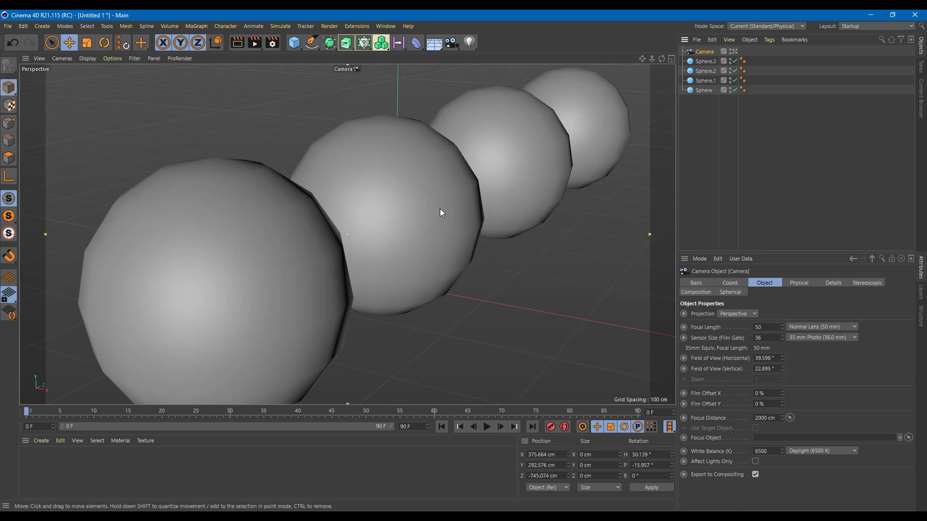
{"action": "left_click", "coordinate": [425, 222]}
{"action": "left_click_drag", "start_coordinate": [494, 287], "coordinate": [506, 285], "text": "alt"}
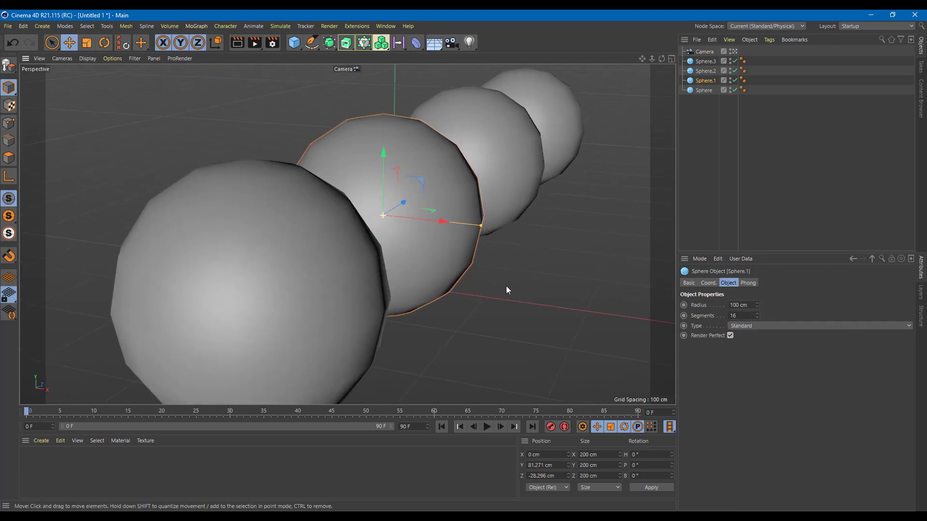
{"action": "left_click", "coordinate": [719, 51]}
Set the sensor size to 36 and re-enter a 50 mm focal length
{"action": "left_click_drag", "start_coordinate": [767, 338], "coordinate": [748, 340]}
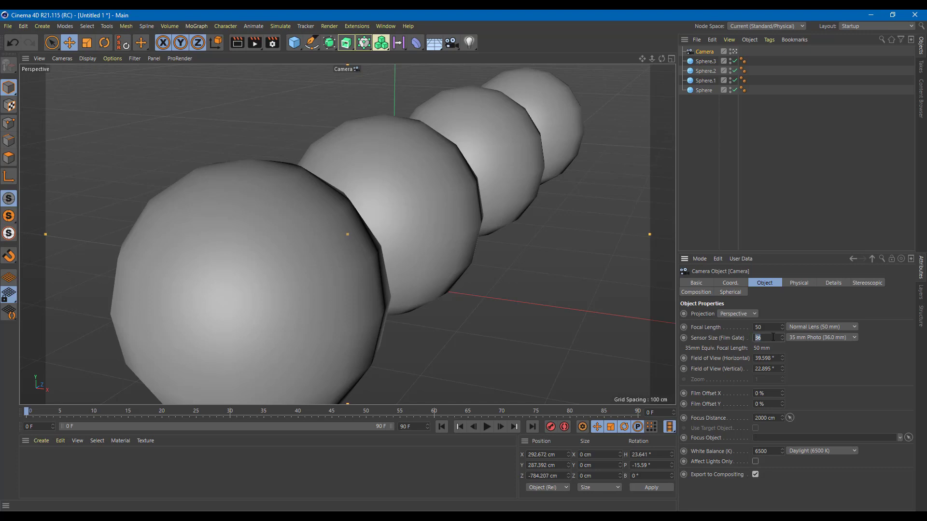
{"action": "type", "text": "36"}
{"action": "mouse_move", "coordinate": [782, 327]}
{"action": "left_mouse_down"}
{"action": "mouse_move", "coordinate": [792, 322]}
{"action": "mouse_move", "coordinate": [767, 322]}
{"action": "left_mouse_up"}
{"action": "double_click", "coordinate": [771, 327]}
{"action": "type", "text": "50"}
{"action": "key", "text": "Return"}
On the camera's Physical tab, enable Exposure and leave Movie Camera turned off
{"action": "left_click", "coordinate": [803, 283]}
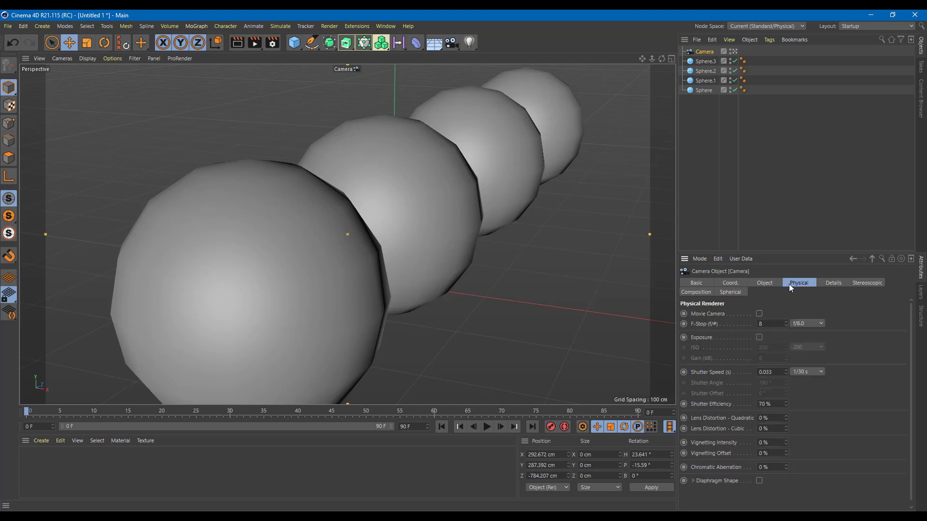
{"action": "left_click", "coordinate": [758, 314]}
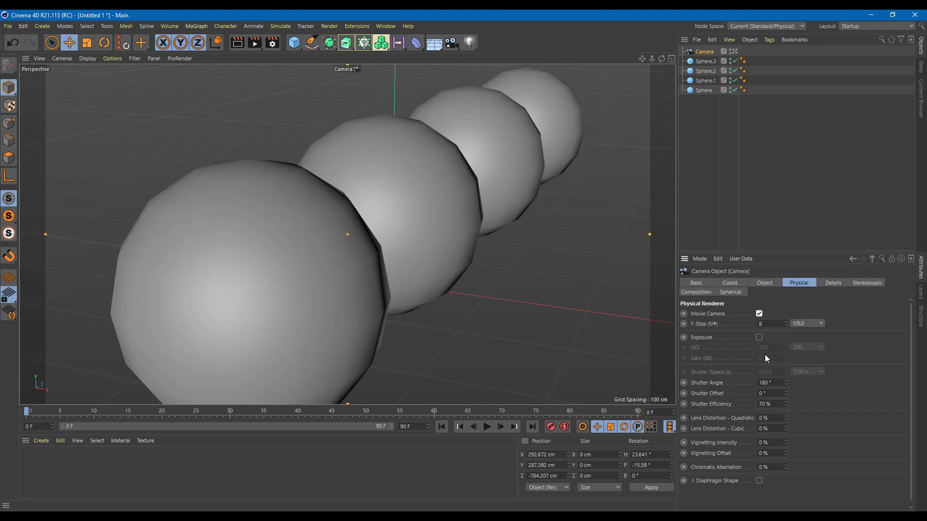
{"action": "left_click", "coordinate": [760, 337]}
{"action": "left_click", "coordinate": [759, 314]}
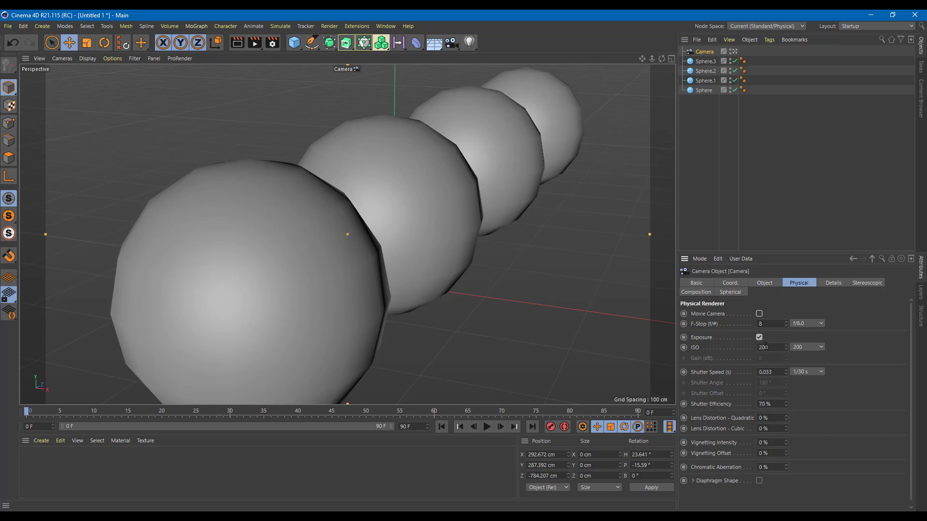
{"action": "left_click", "coordinate": [759, 315]}
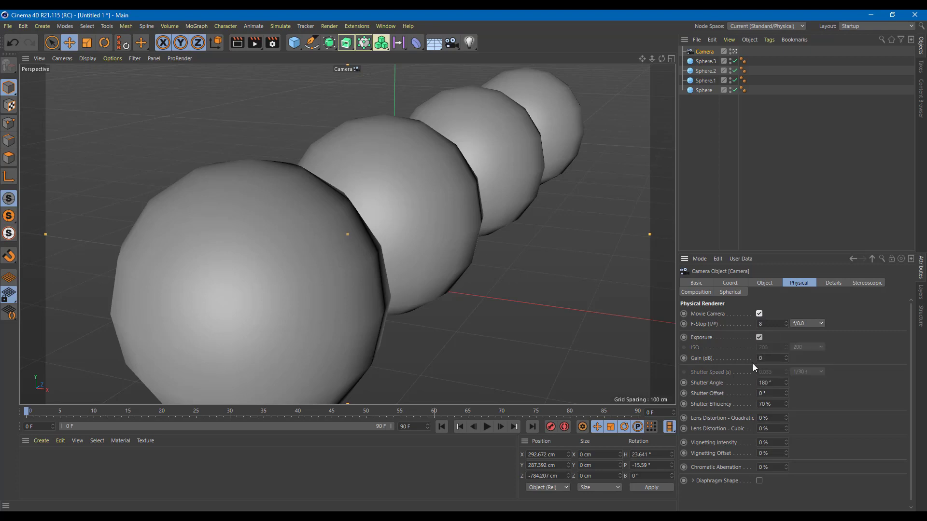
{"action": "left_click", "coordinate": [759, 315]}
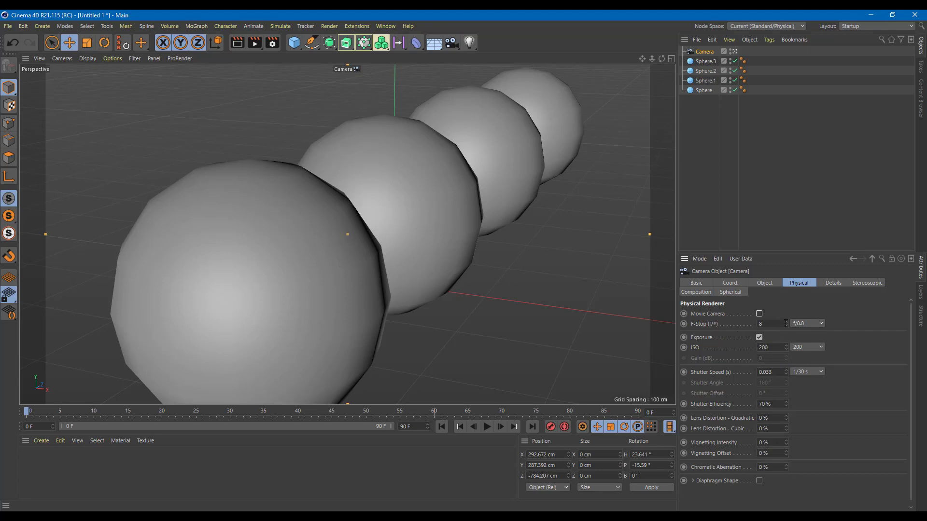
Set the camera's F-Stop to the f/1.2 preset
{"action": "left_click", "coordinate": [797, 323]}
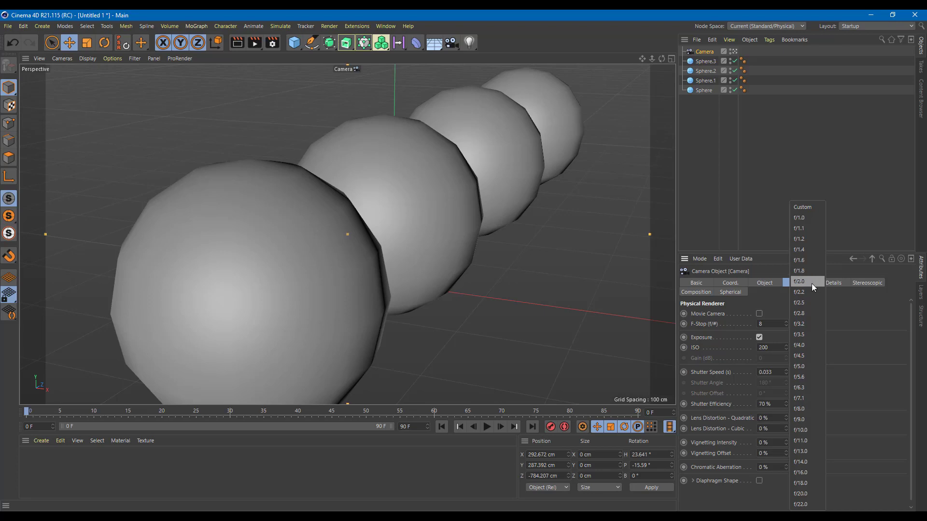
{"action": "left_click", "coordinate": [812, 239]}
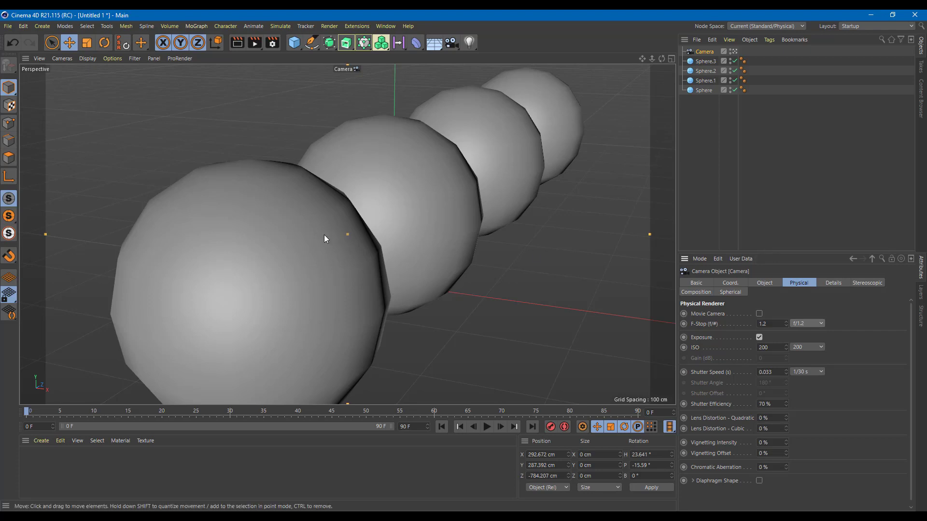
{"action": "left_click", "coordinate": [89, 59]}
{"action": "mouse_move", "coordinate": [107, 58]}
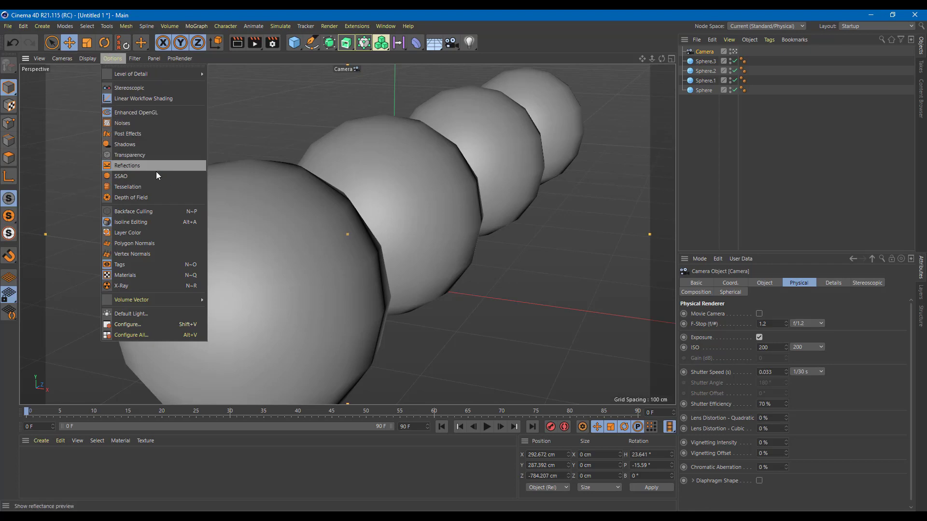
Enable Depth of Field in the viewport options and drag the F-Stop to a custom 0.41
{"action": "left_click", "coordinate": [158, 198]}
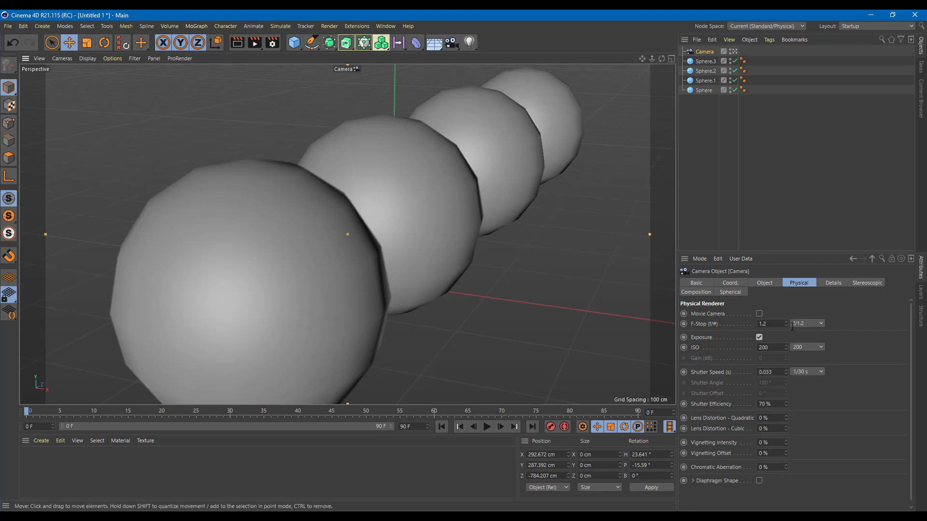
{"action": "left_click_drag", "start_coordinate": [786, 324], "coordinate": [786, 350]}
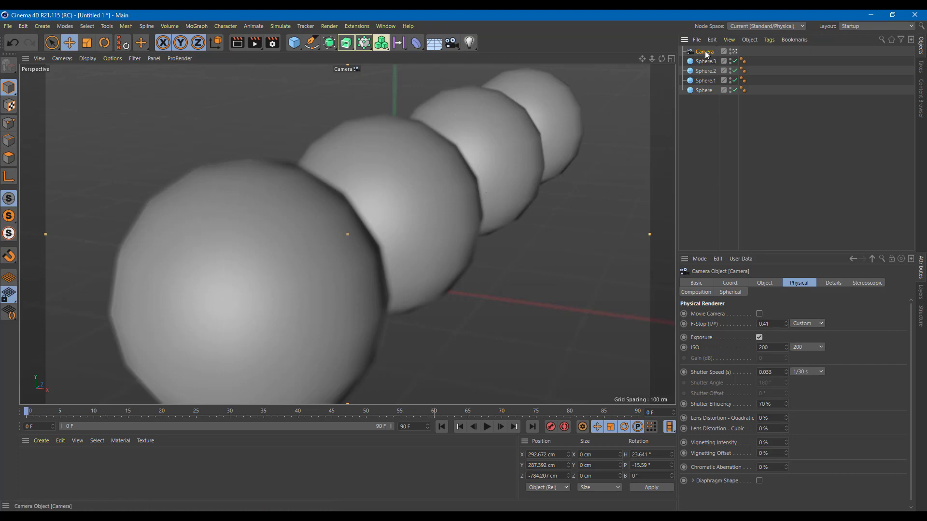
Leave the camera view and maximize the Top viewport to see the camera and spheres
{"action": "left_click", "coordinate": [733, 51]}
{"action": "left_click_drag", "start_coordinate": [502, 229], "coordinate": [615, 175], "text": "alt"}
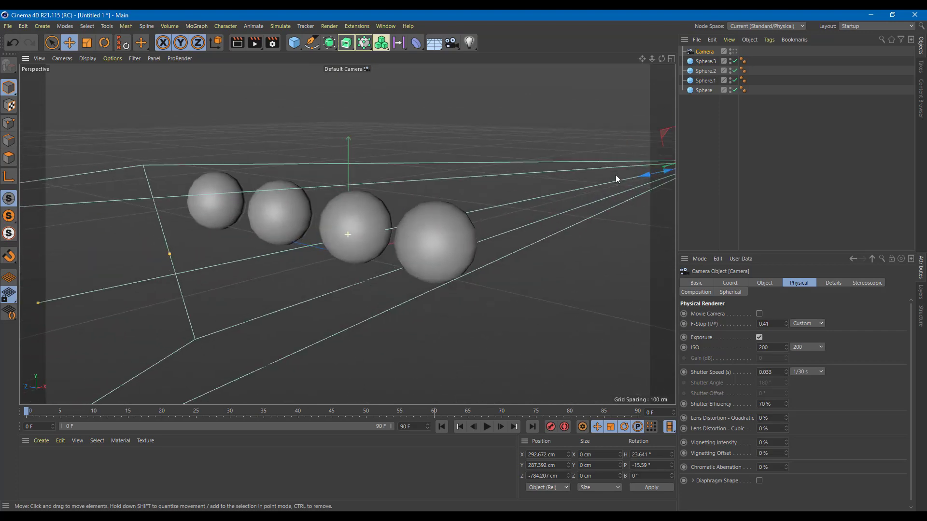
{"action": "middle_click", "coordinate": [259, 250]}
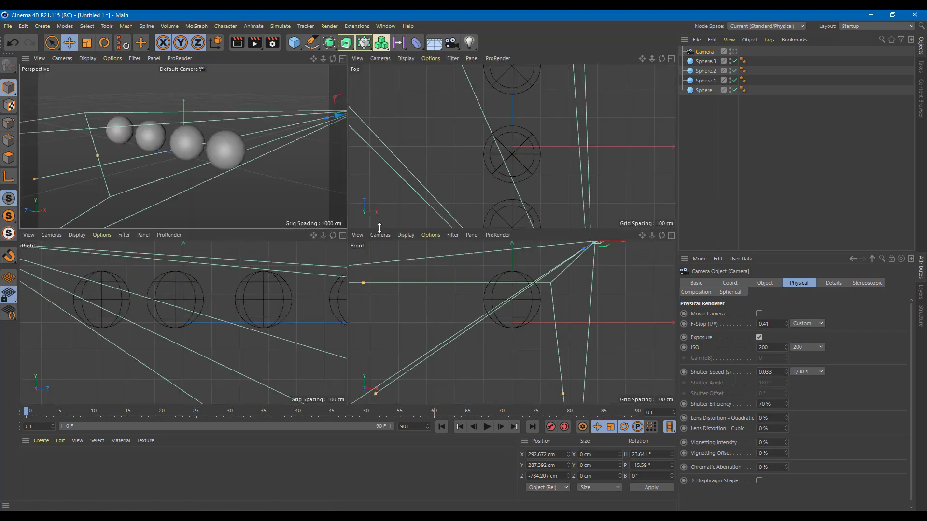
{"action": "middle_click", "coordinate": [449, 160]}
{"action": "scroll", "coordinate": [466, 170], "scroll_direction": "down", "scroll_amount": 5}
{"action": "scroll", "coordinate": [497, 179], "scroll_direction": "up", "scroll_amount": 5}
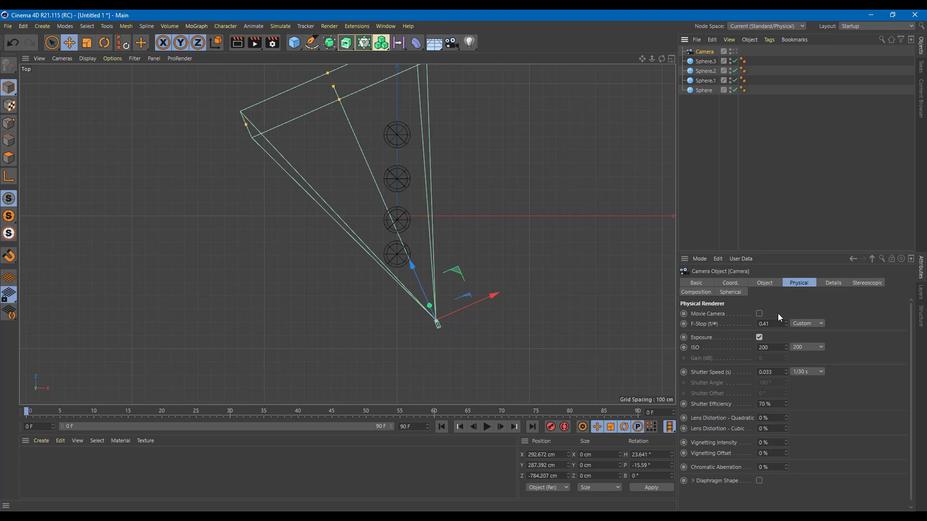
Pull the camera's focus distance to 861.05 cm, onto the second sphere
{"action": "left_click", "coordinate": [770, 285]}
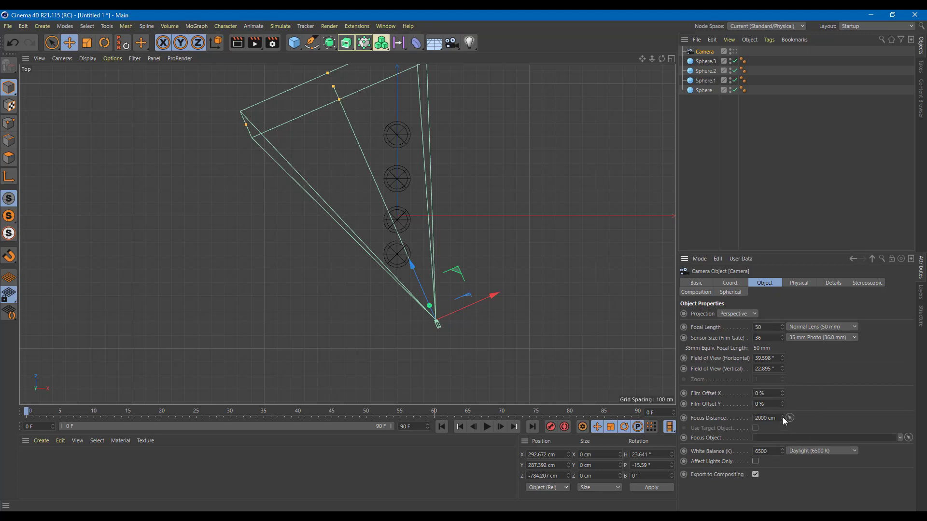
{"action": "left_click_drag", "start_coordinate": [333, 86], "coordinate": [392, 219]}
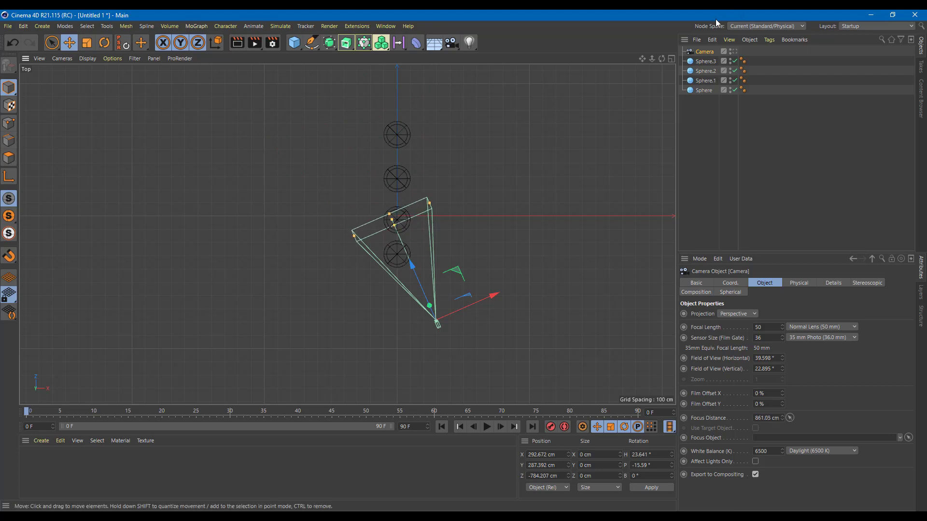
{"action": "left_click", "coordinate": [733, 52]}
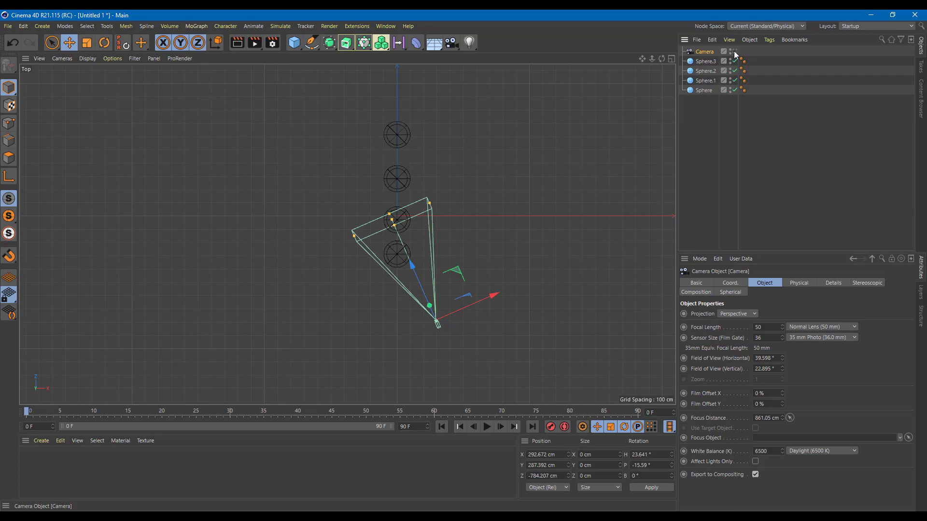
Look through the scene camera in the perspective view and set its F-Stop to 0.31
{"action": "middle_click", "coordinate": [394, 112]}
{"action": "middle_click", "coordinate": [297, 135]}
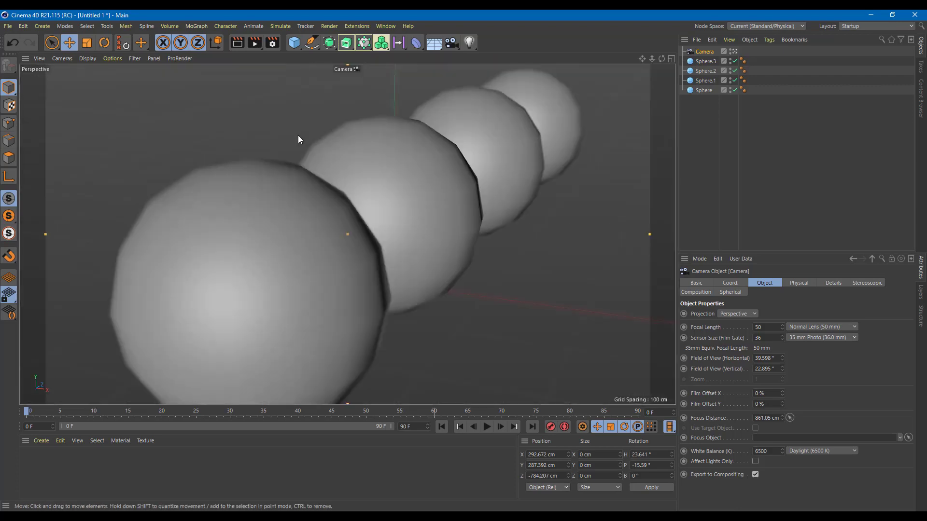
{"action": "left_click", "coordinate": [733, 51]}
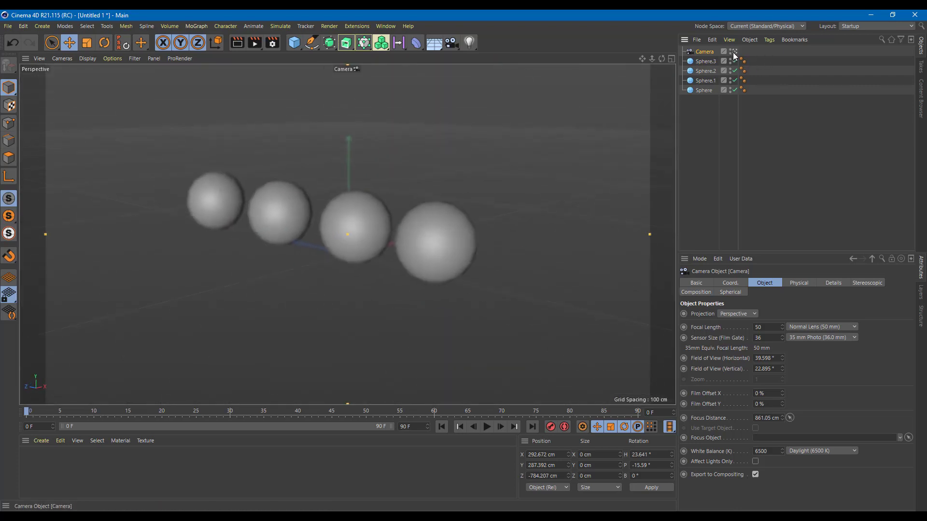
{"action": "left_click", "coordinate": [733, 51]}
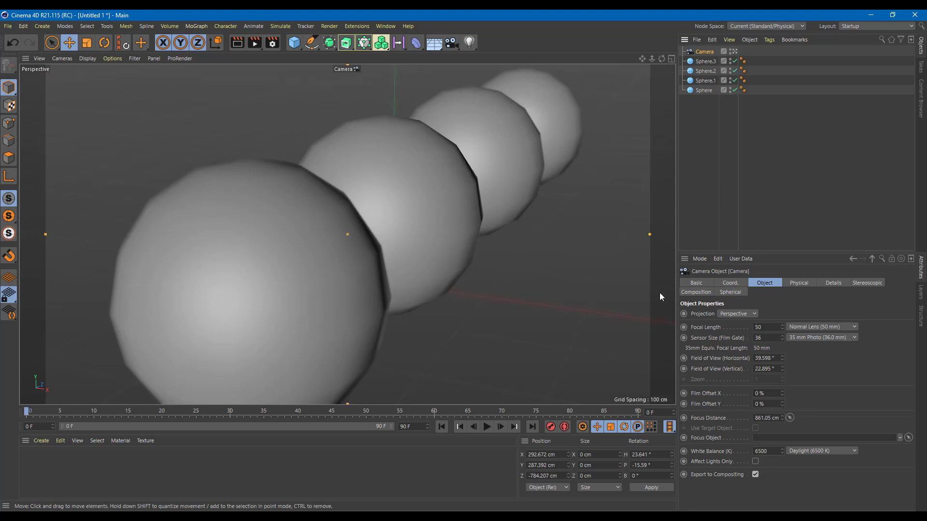
{"action": "left_click", "coordinate": [809, 286]}
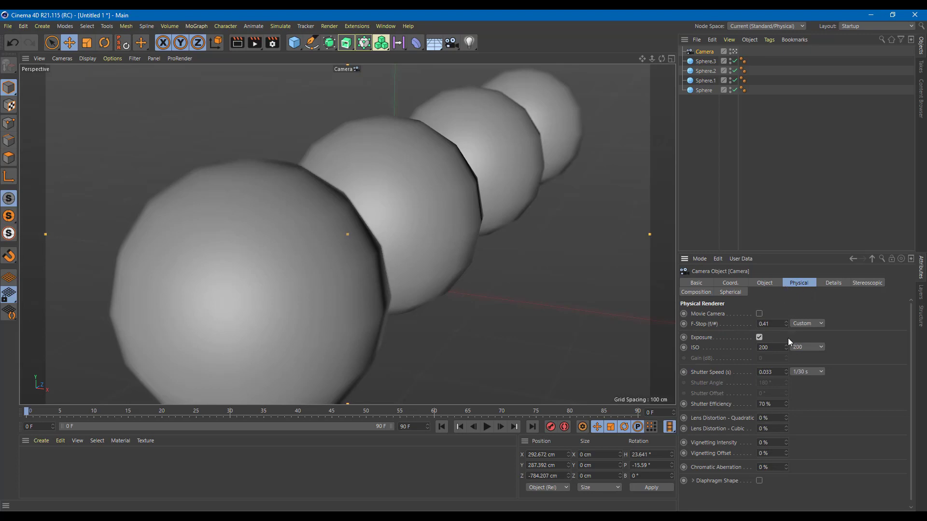
{"action": "mouse_move", "coordinate": [784, 323]}
{"action": "left_mouse_down"}
{"action": "mouse_move", "coordinate": [784, 311]}
{"action": "mouse_move", "coordinate": [785, 347]}
{"action": "mouse_move", "coordinate": [785, 316]}
{"action": "left_mouse_up"}
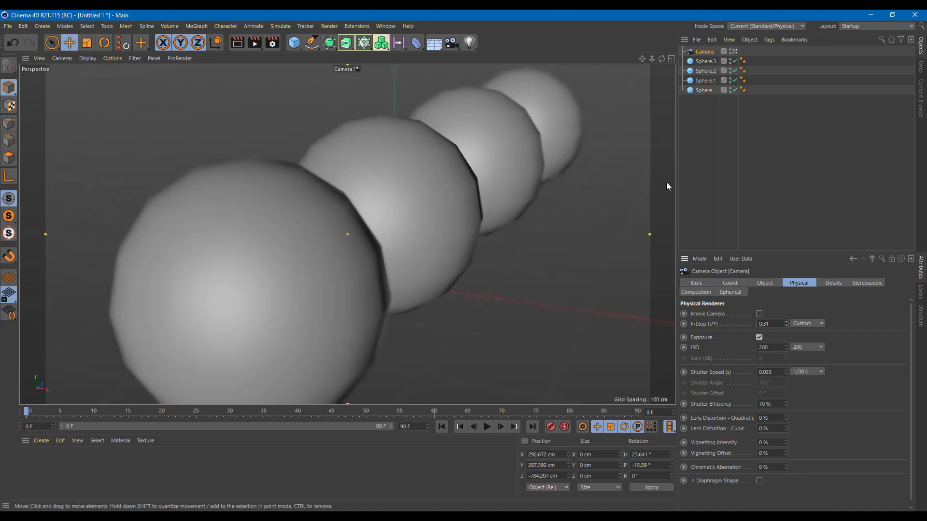
Set the camera's Focus Distance to 844.05 cm, then deselect the camera
{"action": "left_click", "coordinate": [767, 282]}
{"action": "left_click_drag", "start_coordinate": [782, 418], "coordinate": [785, 475]}
{"action": "mouse_move", "coordinate": [782, 418]}
{"action": "left_mouse_down"}
{"action": "mouse_move", "coordinate": [782, 444]}
{"action": "mouse_move", "coordinate": [781, 420]}
{"action": "left_mouse_up"}
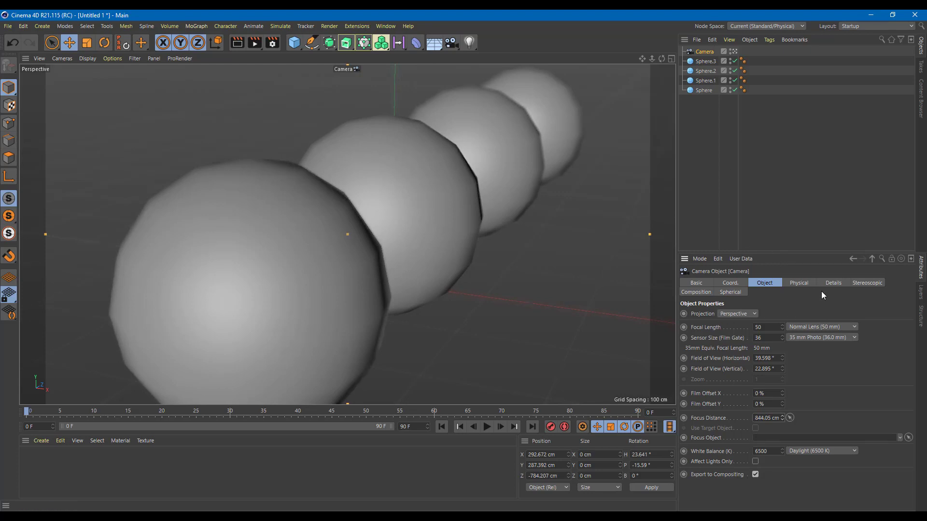
{"action": "left_click", "coordinate": [794, 286]}
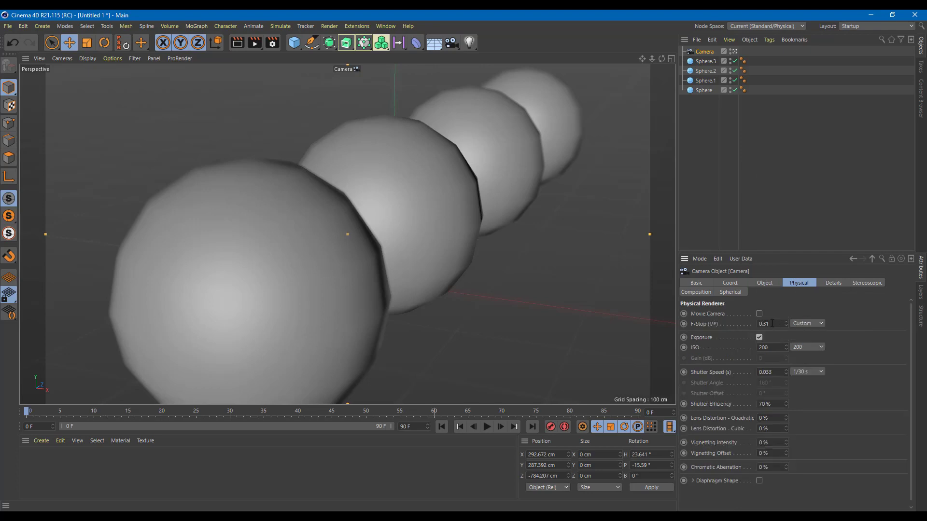
{"action": "left_click", "coordinate": [582, 223]}
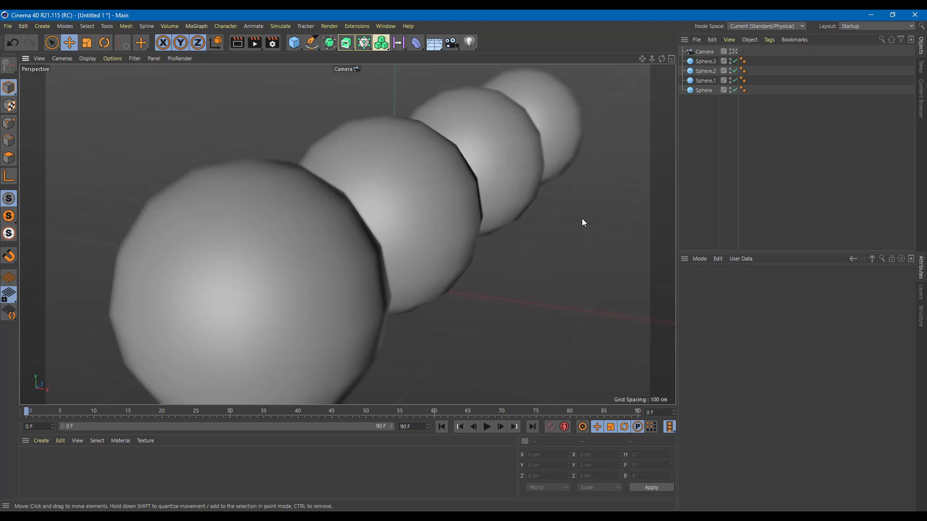
Render a quick viewport preview of the blurred spheres, clear it, and reselect the Camera
{"action": "key", "text": "ctrl+r"}
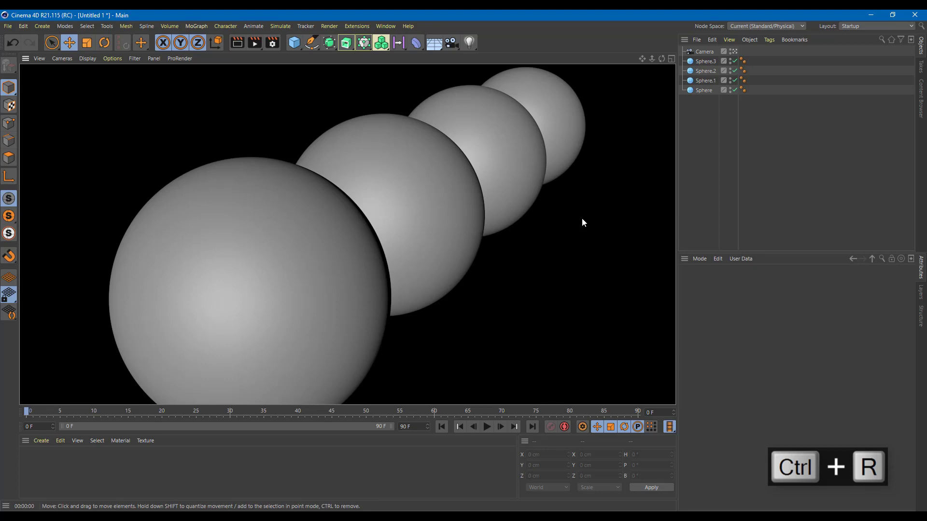
{"action": "left_click", "coordinate": [582, 222]}
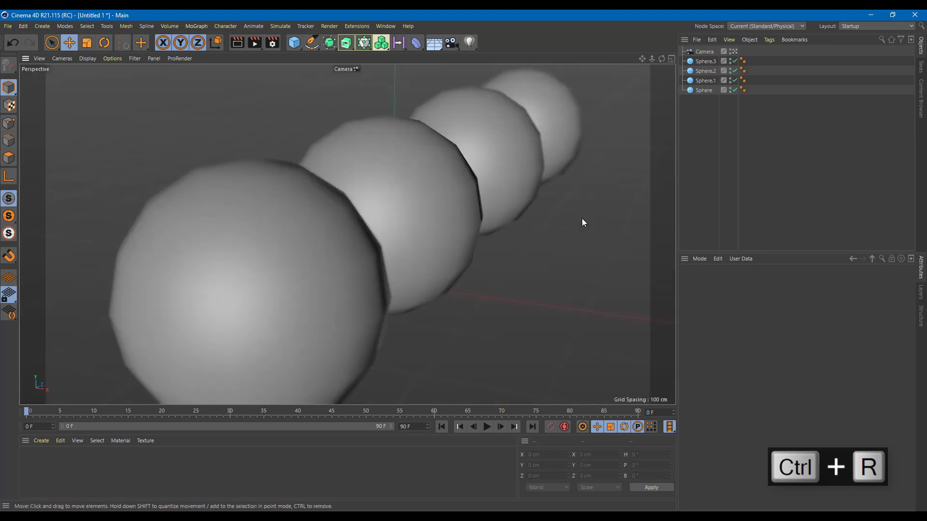
{"action": "left_click", "coordinate": [704, 52]}
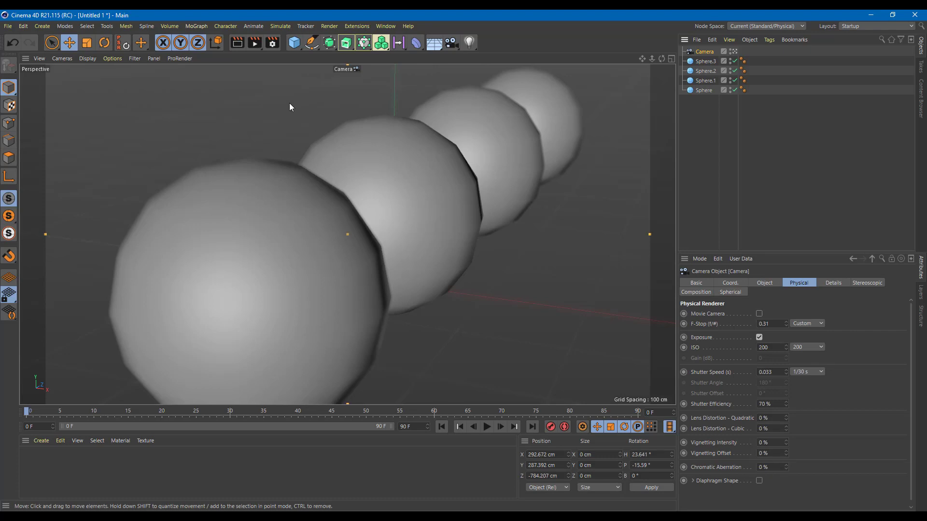
In Render Settings, choose the Physical renderer and enable its Depth Of Field
{"action": "left_click", "coordinate": [273, 43]}
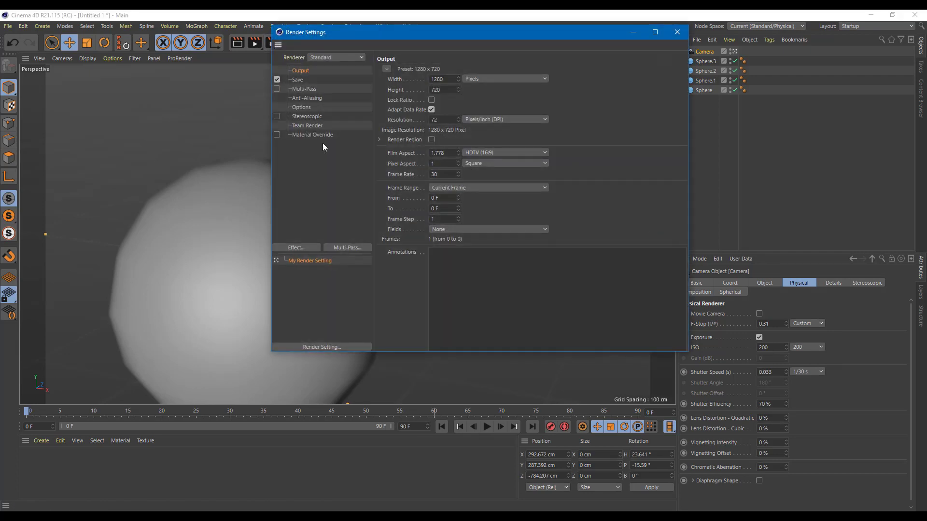
{"action": "left_click", "coordinate": [305, 247]}
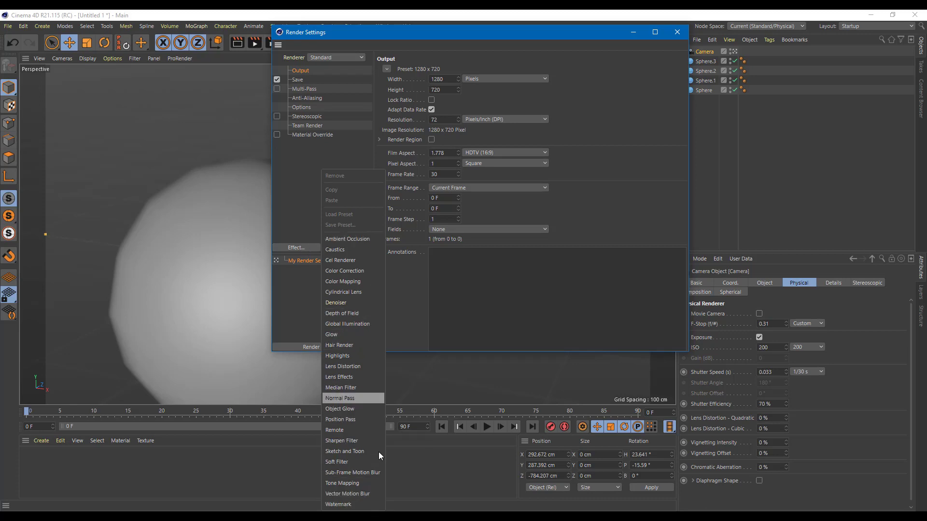
{"action": "left_click", "coordinate": [282, 174]}
{"action": "left_click", "coordinate": [349, 57]}
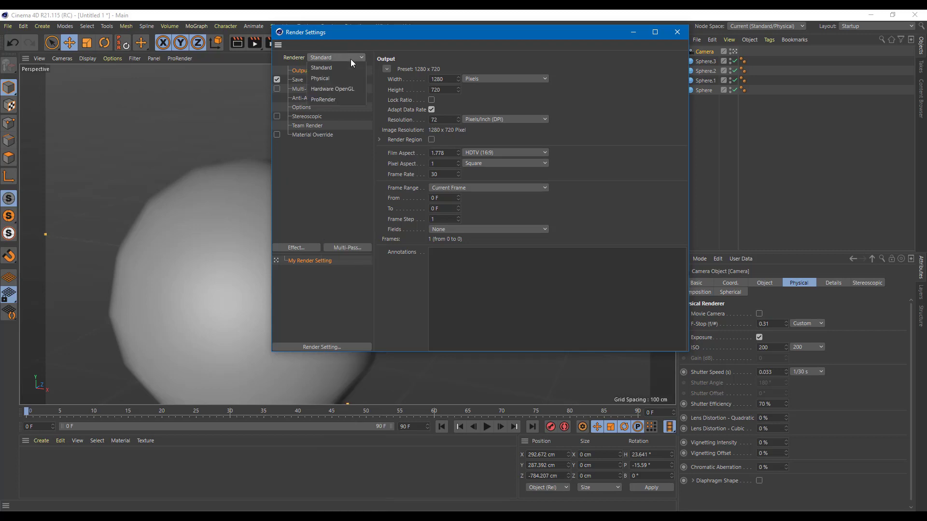
{"action": "left_click", "coordinate": [327, 78]}
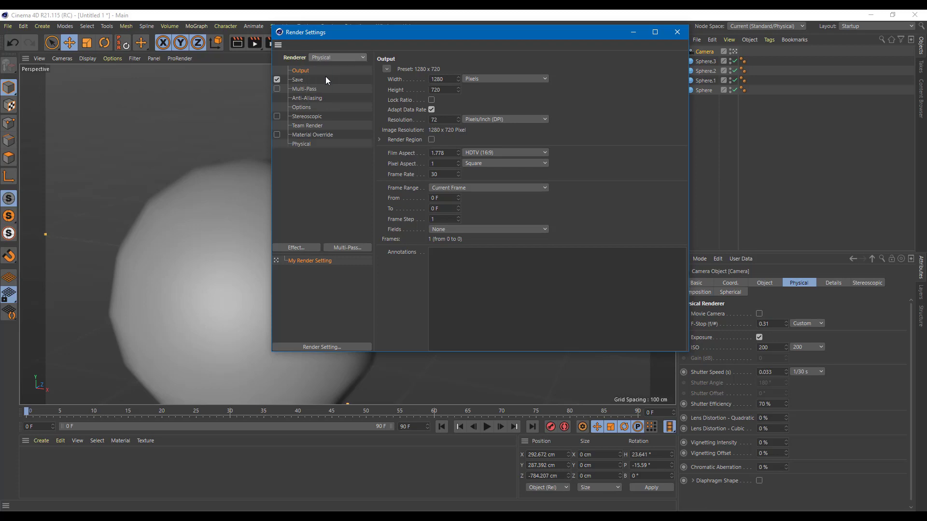
{"action": "left_click", "coordinate": [302, 144]}
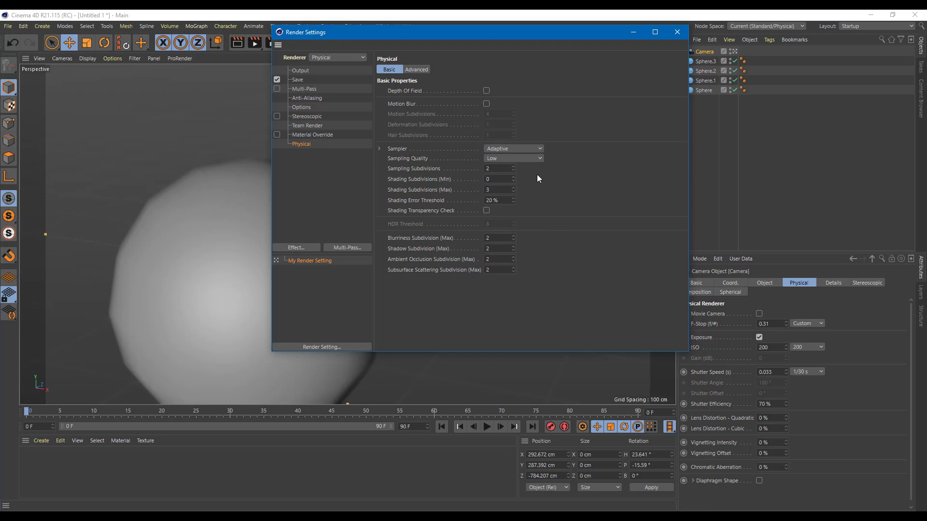
{"action": "left_click", "coordinate": [486, 91]}
Lower the camera ISO to 100 and then 50, test-rendering after each change
{"action": "left_click", "coordinate": [678, 32]}
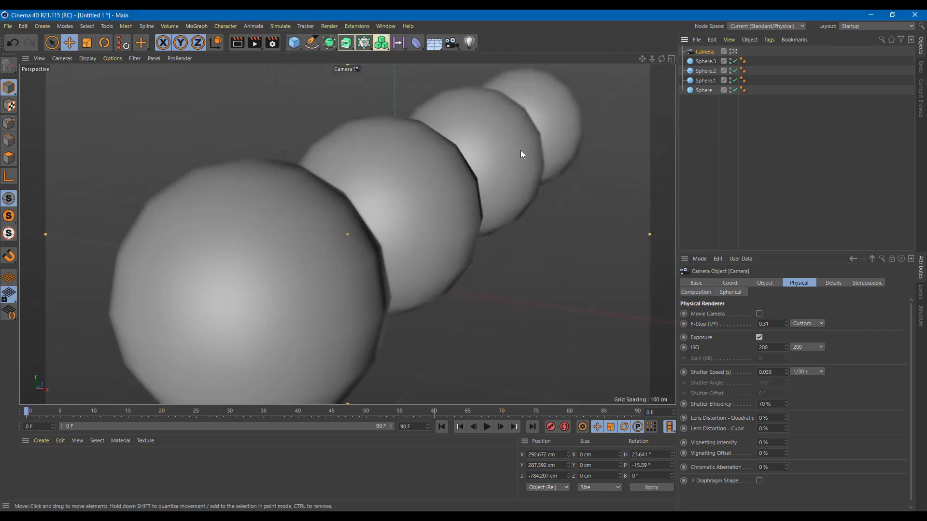
{"action": "key", "text": "ctrl+r"}
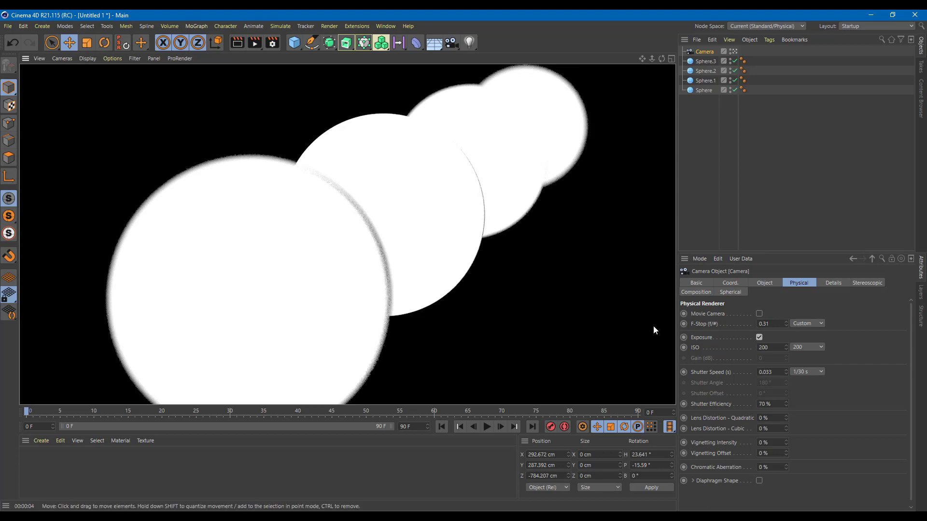
{"action": "double_click", "coordinate": [780, 348]}
{"action": "type", "text": "100"}
{"action": "key", "text": "Return"}
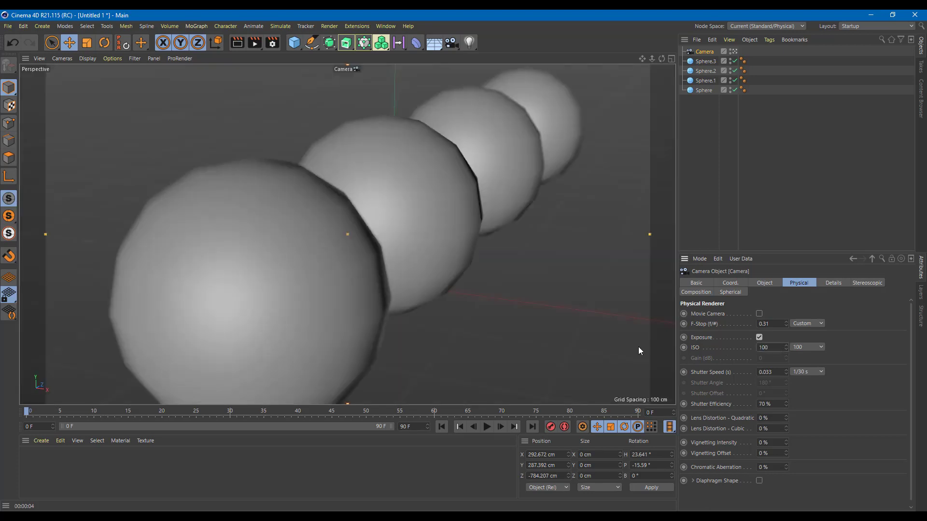
{"action": "key", "text": "ctrl+r"}
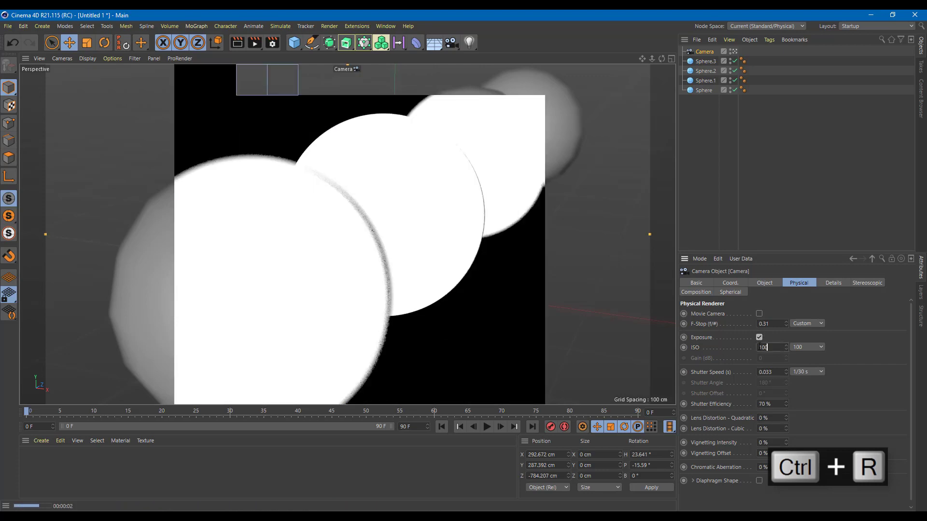
{"action": "left_click", "coordinate": [807, 348]}
{"action": "left_click", "coordinate": [806, 368]}
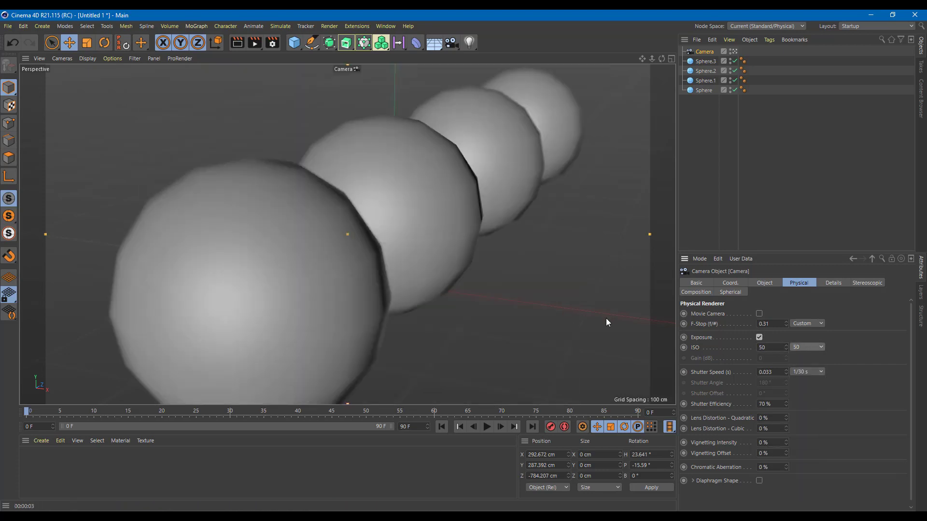
{"action": "key", "text": "ctrl+r"}
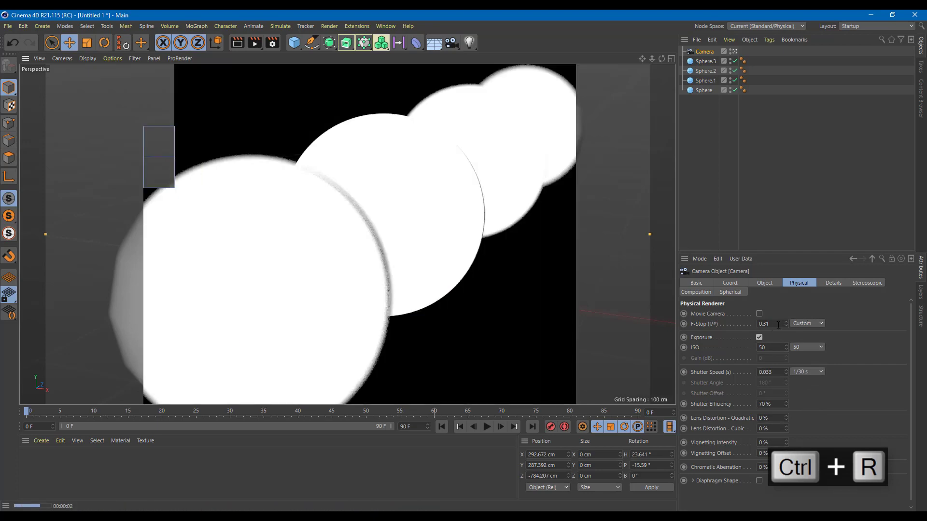
Raise the camera F-Stop to 1.8 and re-render the viewport
{"action": "left_click_drag", "start_coordinate": [780, 324], "coordinate": [721, 325]}
{"action": "type", "text": "1.8"}
{"action": "key", "text": "Return"}
{"action": "key", "text": "ctrl+r"}
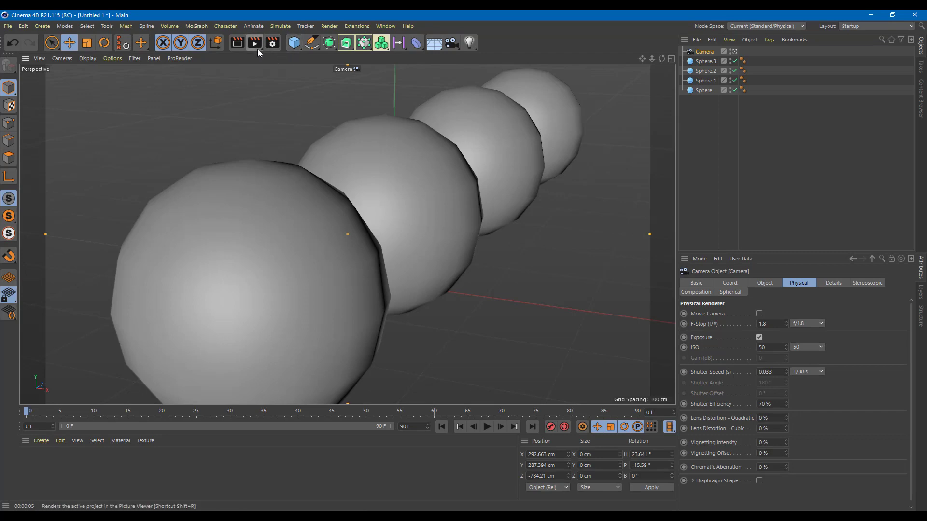
Draw an interactive render region over the spheres, disable camera exposure and set F-Stop to 0.11
{"action": "left_click", "coordinate": [256, 49]}
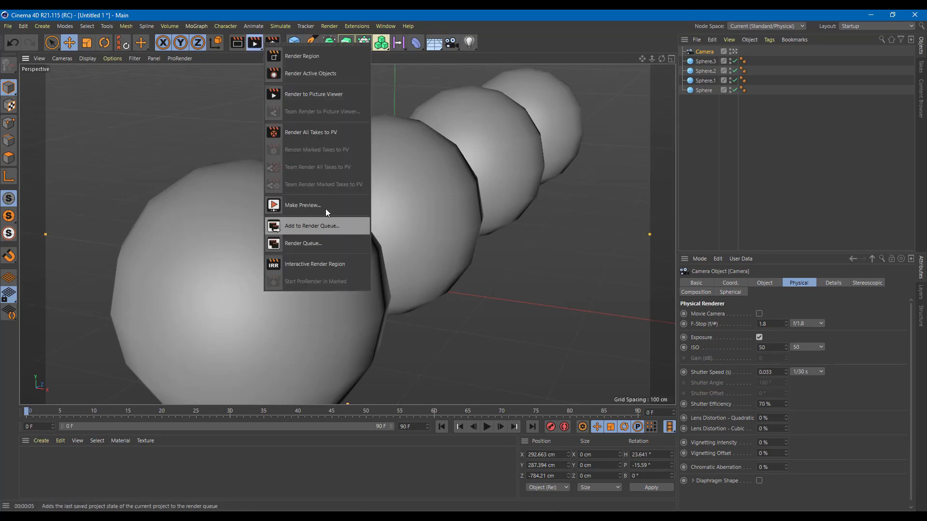
{"action": "left_click", "coordinate": [327, 264]}
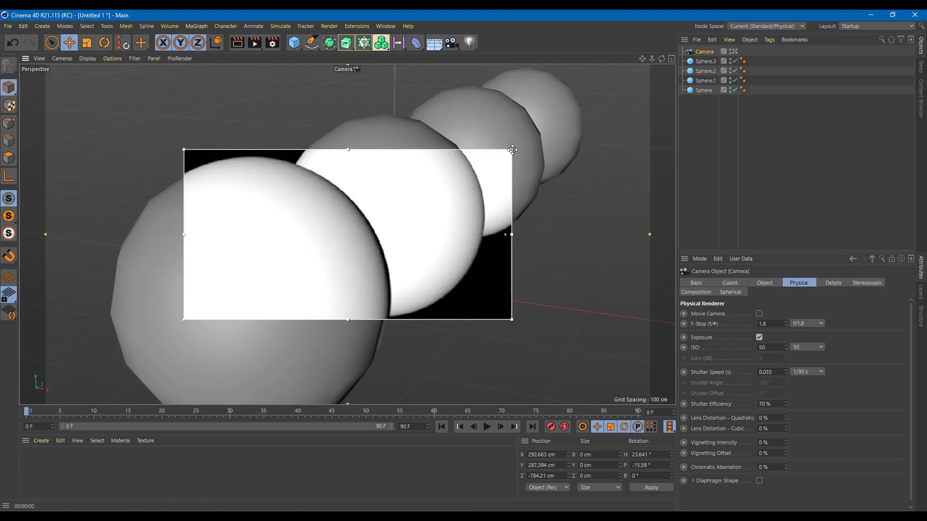
{"action": "left_click_drag", "start_coordinate": [512, 149], "coordinate": [614, 64]}
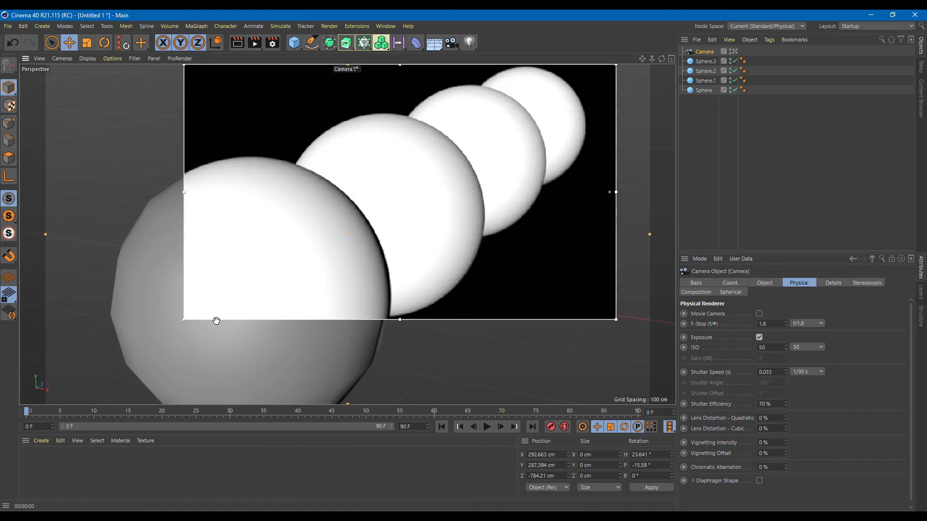
{"action": "left_click_drag", "start_coordinate": [184, 320], "coordinate": [89, 390]}
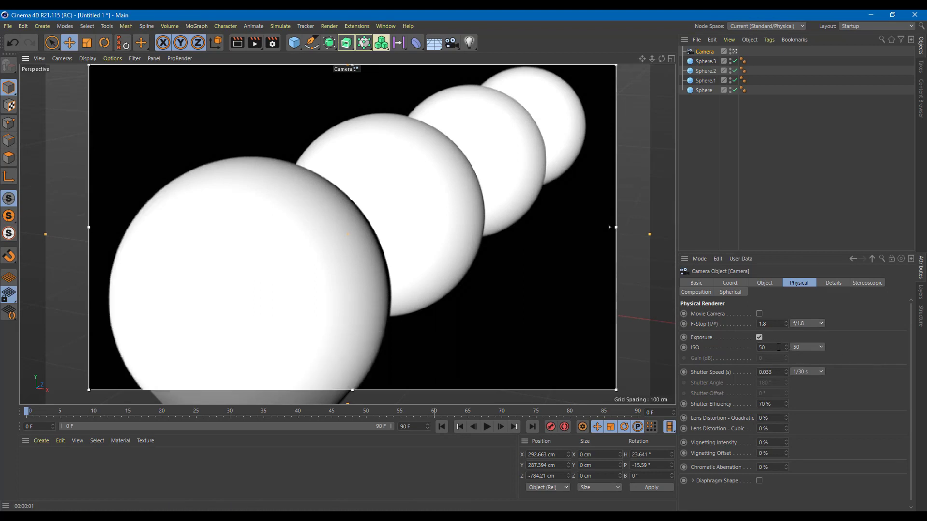
{"action": "left_click", "coordinate": [759, 337]}
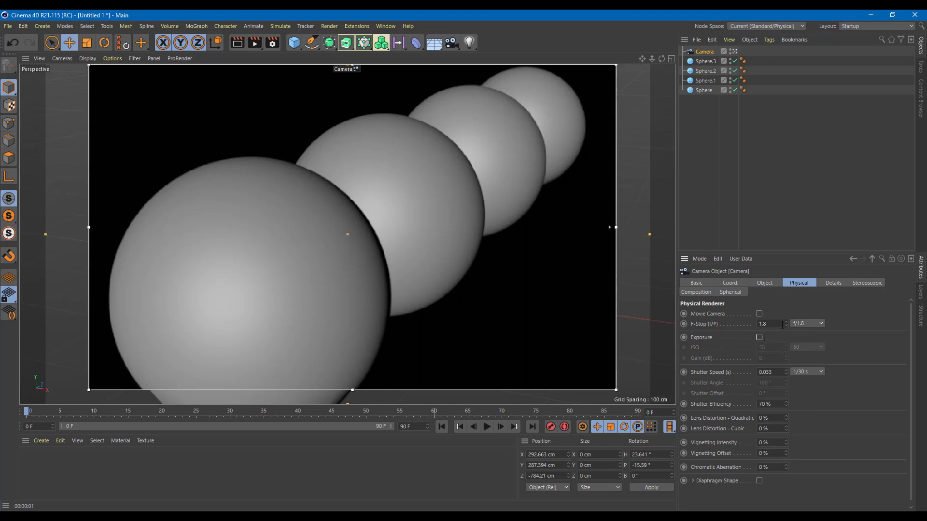
{"action": "mouse_move", "coordinate": [785, 323]}
{"action": "left_mouse_down"}
{"action": "mouse_move", "coordinate": [784, 313]}
{"action": "mouse_move", "coordinate": [786, 337]}
{"action": "mouse_move", "coordinate": [785, 325]}
{"action": "left_mouse_up"}
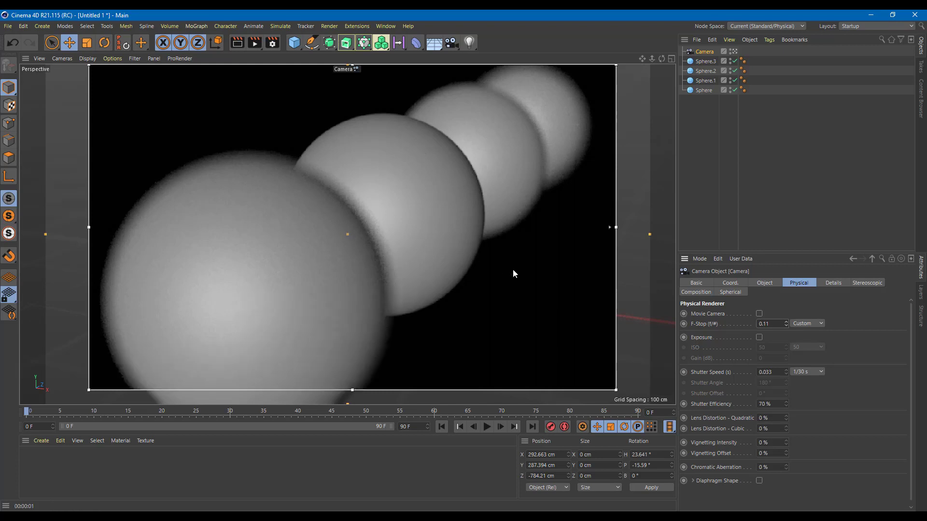
Select Sphere.1 and orbit the view around the diagonal row of spheres
{"action": "left_click", "coordinate": [454, 215]}
{"action": "left_click_drag", "start_coordinate": [531, 236], "coordinate": [473, 243], "text": "alt"}
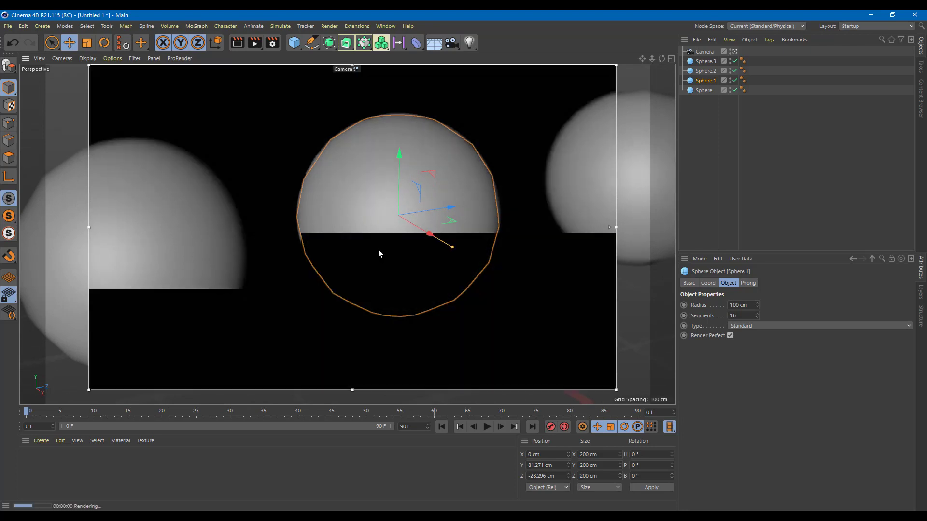
{"action": "left_click_drag", "start_coordinate": [389, 291], "coordinate": [480, 296], "text": "alt"}
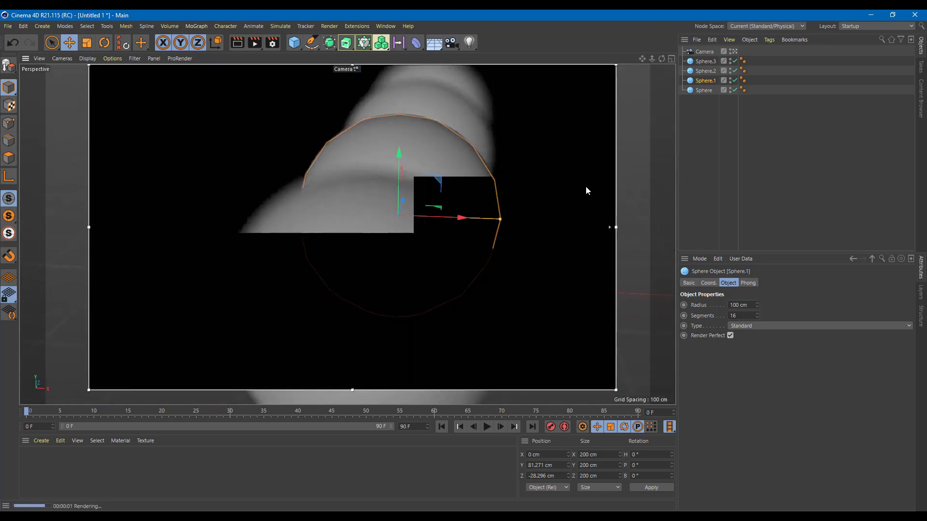
{"action": "left_click", "coordinate": [581, 183]}
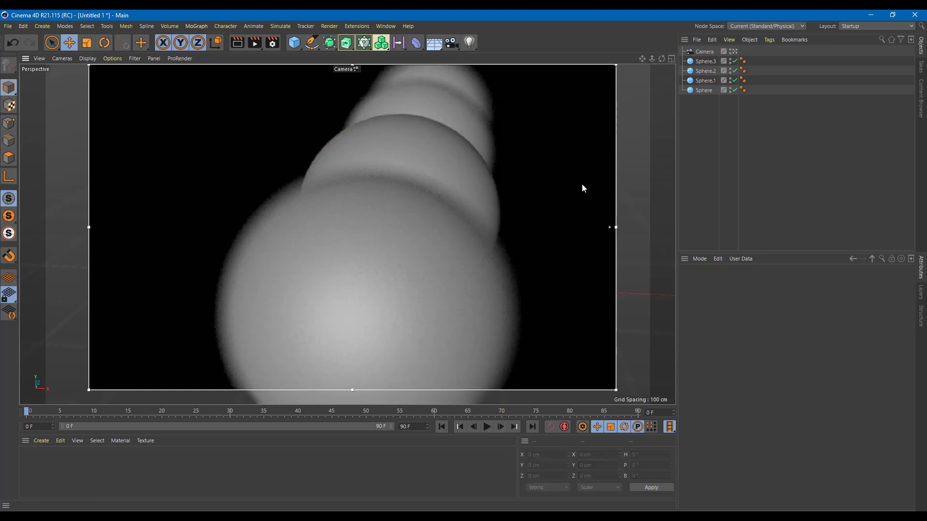
{"action": "left_click", "coordinate": [460, 166]}
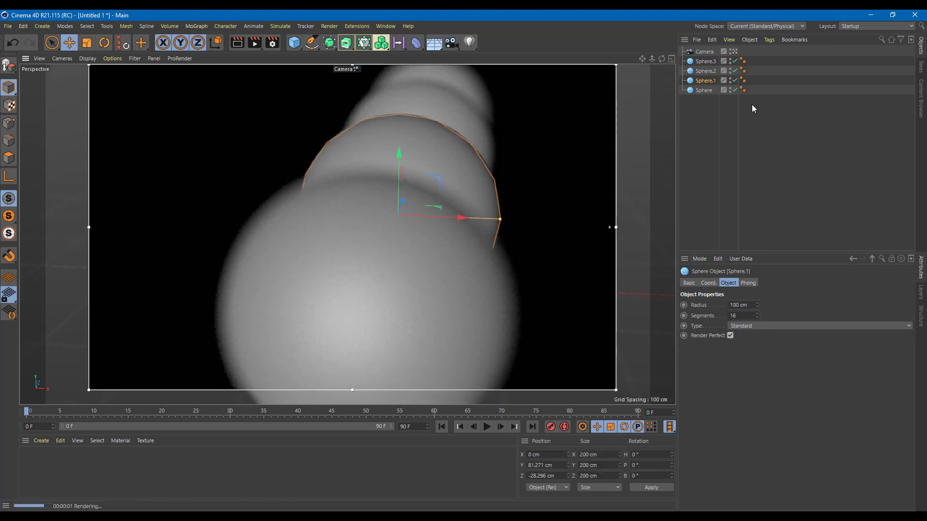
Test camera exposure with ISO lowered to 10 and F-Stop adjusted to 2.21
{"action": "left_click", "coordinate": [710, 53]}
{"action": "left_click", "coordinate": [758, 338]}
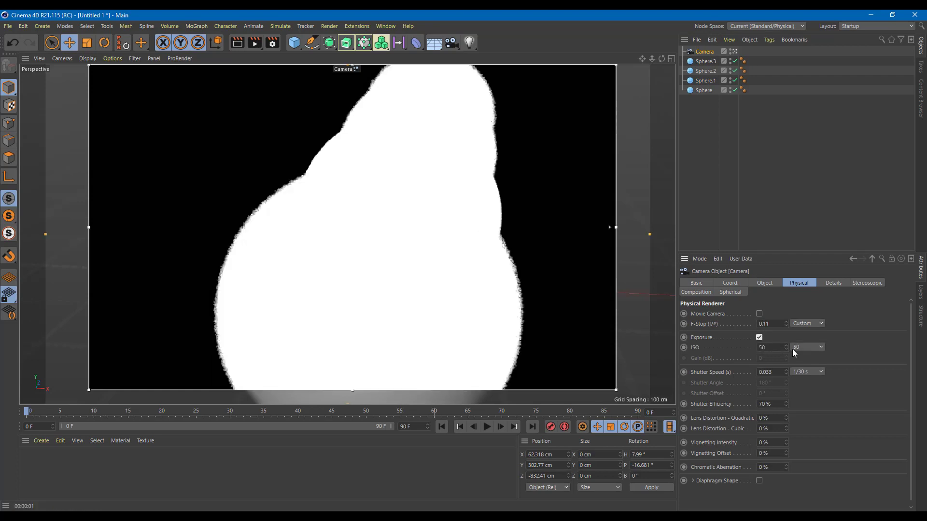
{"action": "left_click_drag", "start_coordinate": [786, 348], "coordinate": [772, 348]}
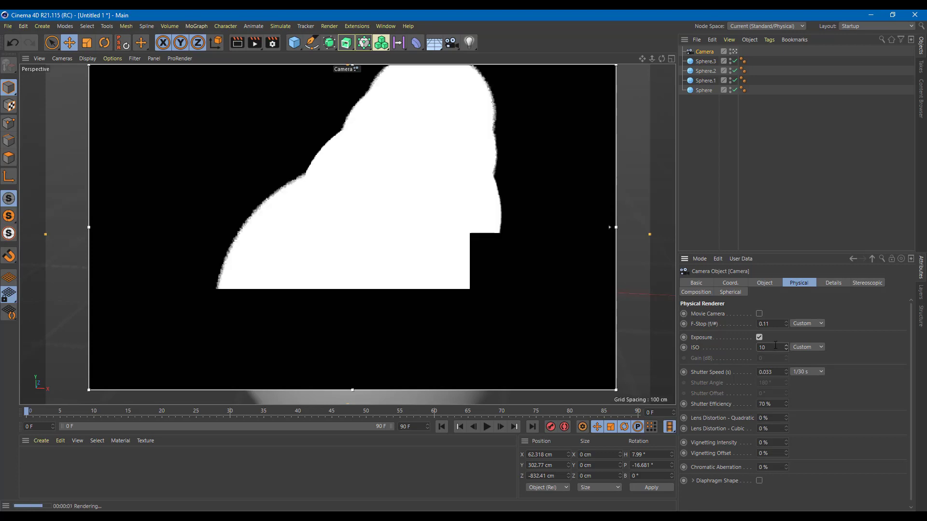
{"action": "left_click", "coordinate": [765, 347]}
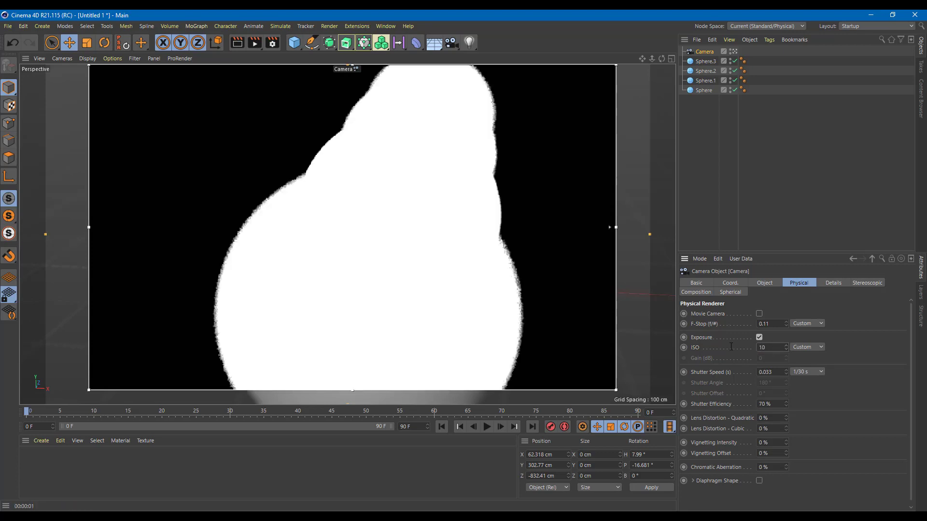
{"action": "left_click_drag", "start_coordinate": [787, 323], "coordinate": [787, 299]}
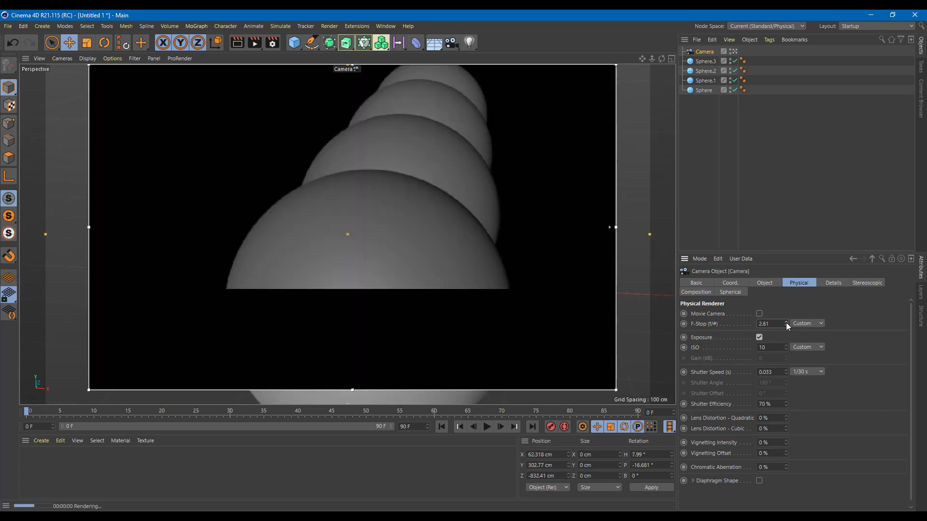
{"action": "left_click_drag", "start_coordinate": [786, 324], "coordinate": [786, 334]}
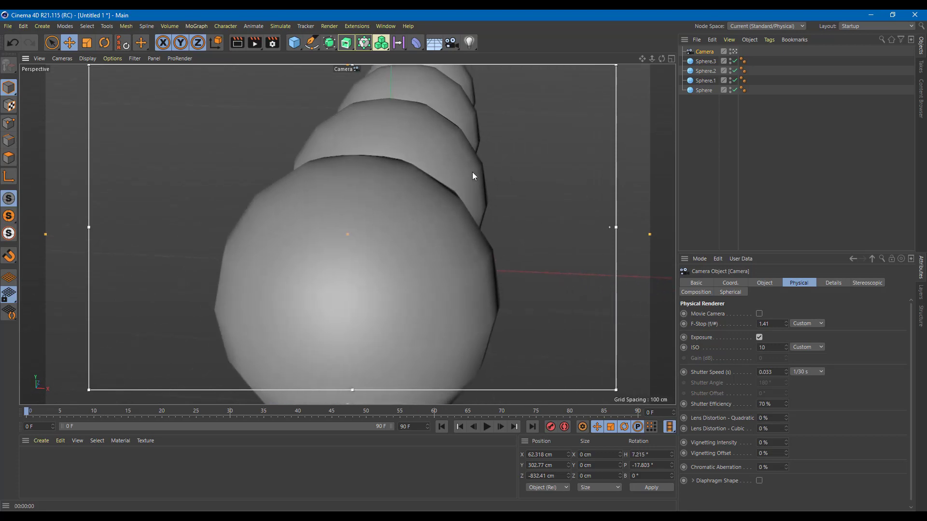
Turn camera exposure off, set F-Stop to 0.21 and Vignetting Intensity to 0.8 %
{"action": "left_click", "coordinate": [472, 172]}
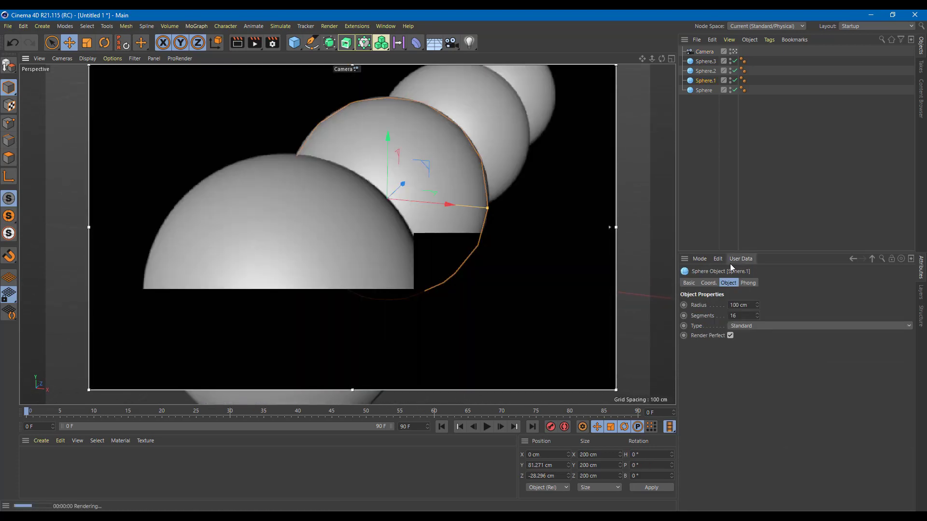
{"action": "left_click", "coordinate": [719, 51]}
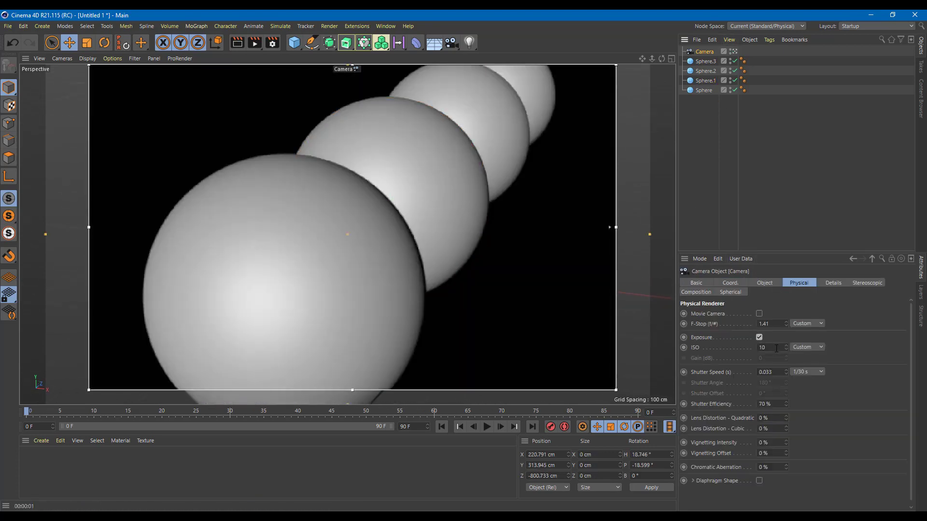
{"action": "left_click", "coordinate": [758, 337]}
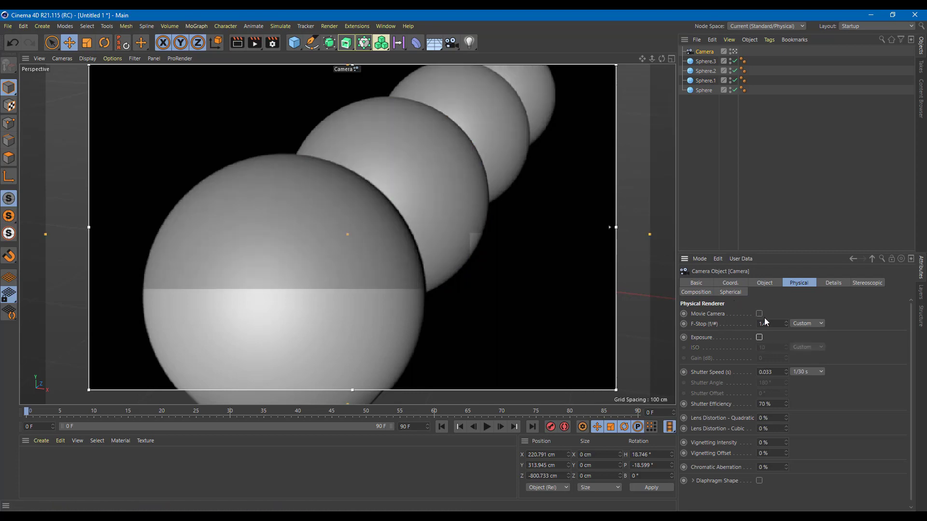
{"action": "left_click", "coordinate": [786, 326]}
{"action": "left_click_drag", "start_coordinate": [785, 323], "coordinate": [736, 316]}
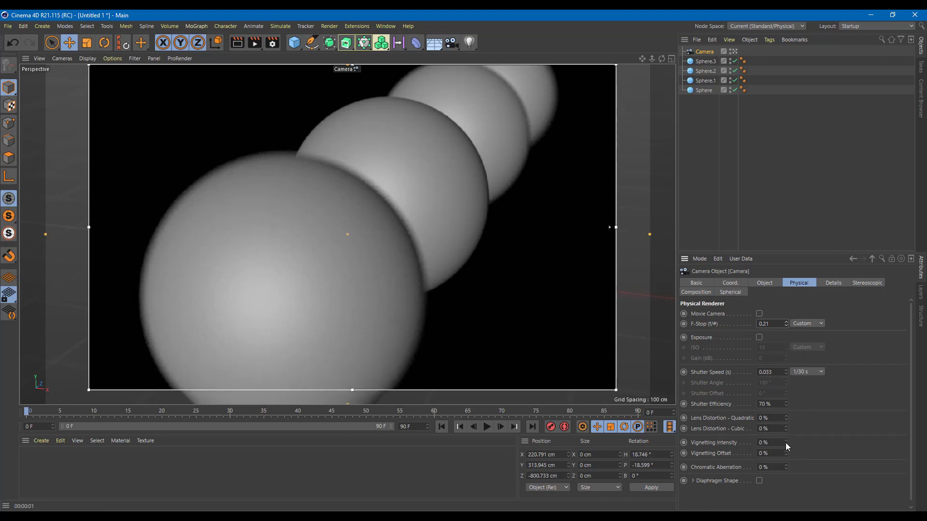
{"action": "left_click_drag", "start_coordinate": [786, 442], "coordinate": [786, 440]}
Add a Floor and a Physical Sky, check its Sky tab, and render the view
{"action": "left_click", "coordinate": [434, 43]}
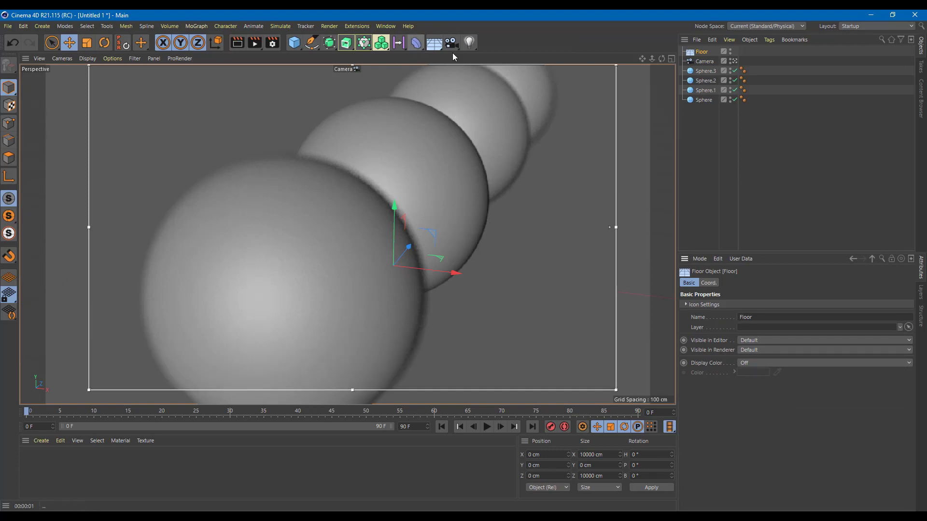
{"action": "left_click_drag", "start_coordinate": [438, 47], "coordinate": [510, 53]}
{"action": "key", "text": "ctrl+r"}
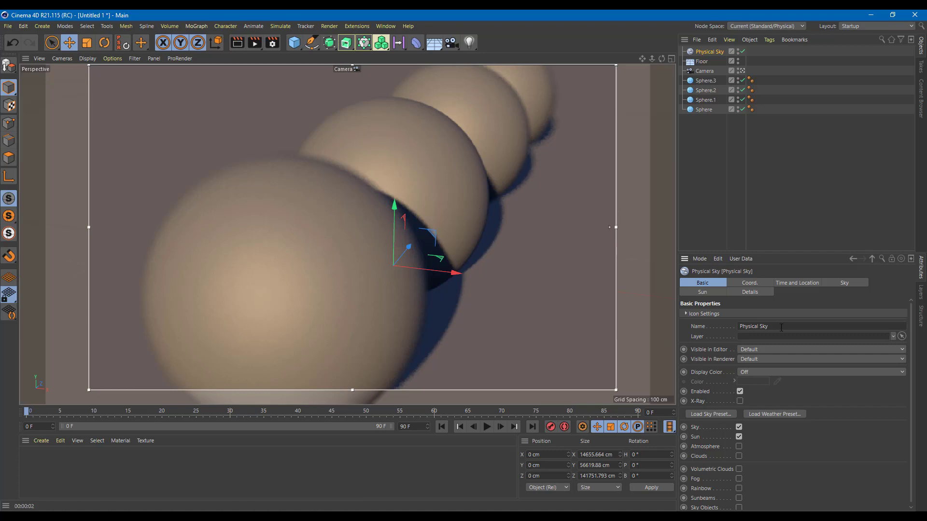
{"action": "left_click", "coordinate": [839, 284]}
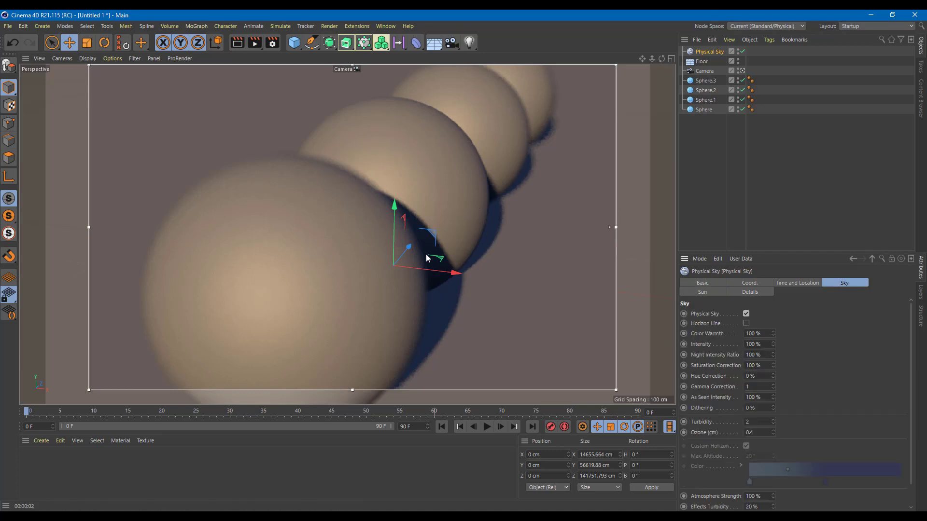
{"action": "left_click", "coordinate": [444, 207]}
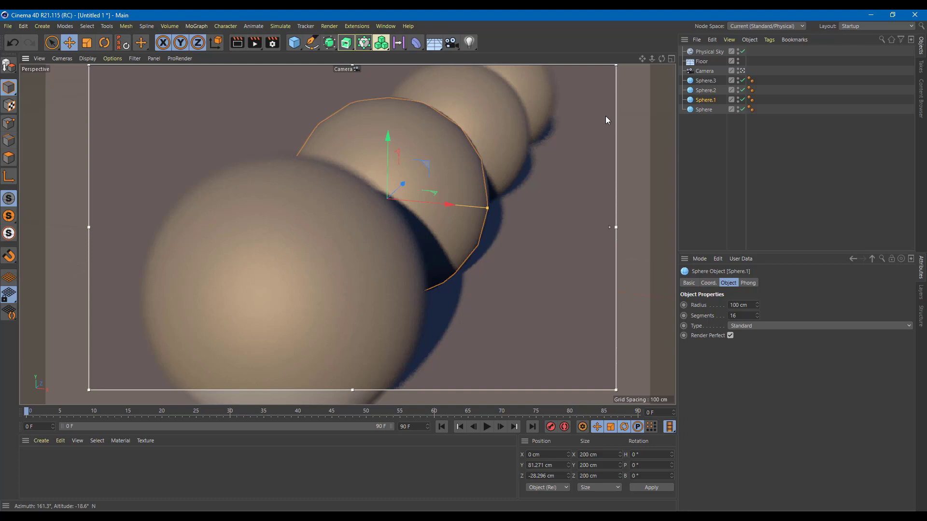
{"action": "left_click", "coordinate": [704, 71]}
{"action": "key", "text": "ctrl+r"}
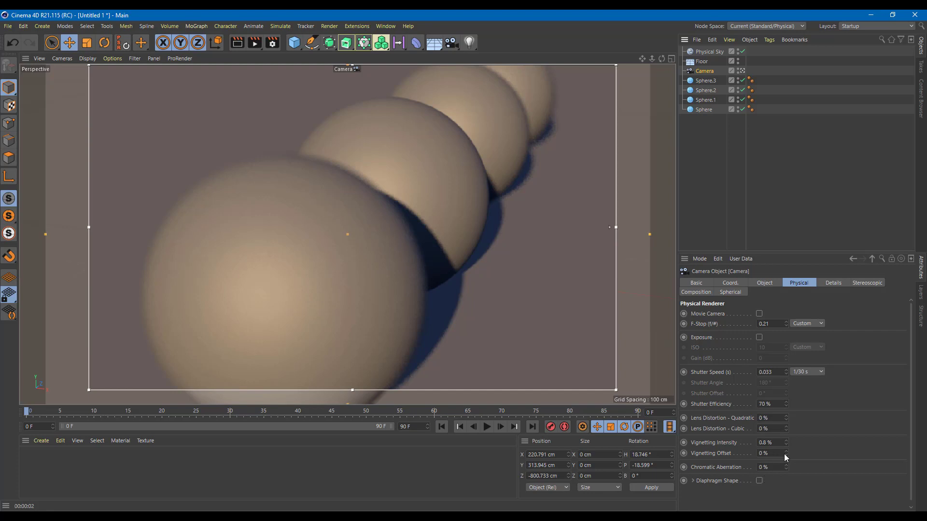
Preview strong camera vignetting in the render, then reset Vignetting Intensity to 0 %
{"action": "left_click_drag", "start_coordinate": [785, 443], "coordinate": [785, 415]}
{"action": "key", "text": "ctrl+r"}
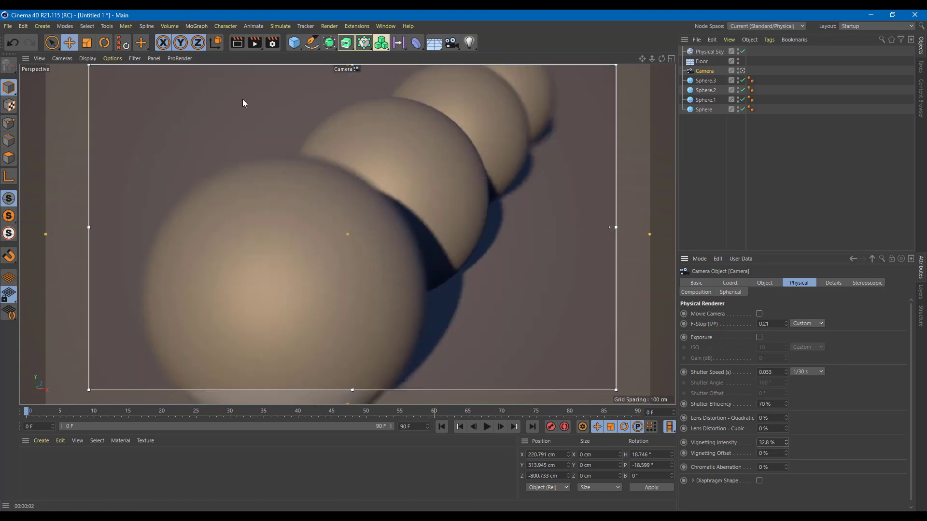
{"action": "left_click_drag", "start_coordinate": [788, 442], "coordinate": [788, 408]}
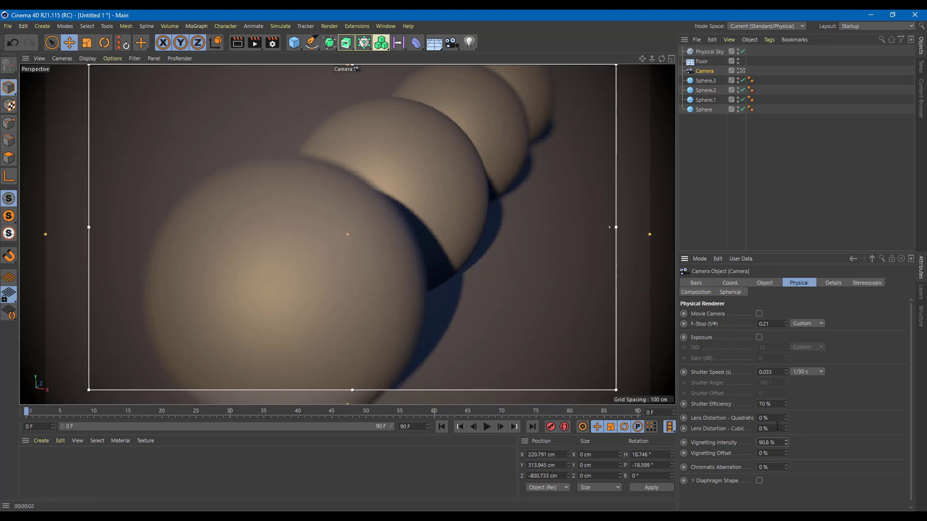
{"action": "left_click_drag", "start_coordinate": [778, 442], "coordinate": [705, 445]}
{"action": "type", "text": "0"}
{"action": "key", "text": "Return"}
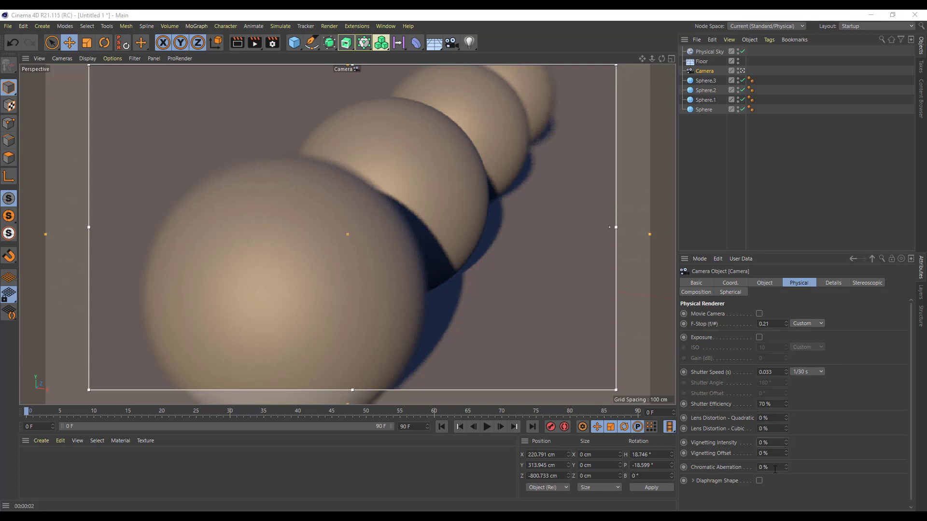
Preview chromatic aberration on the camera, then set it back to 0 %
{"action": "left_click_drag", "start_coordinate": [786, 468], "coordinate": [786, 447]}
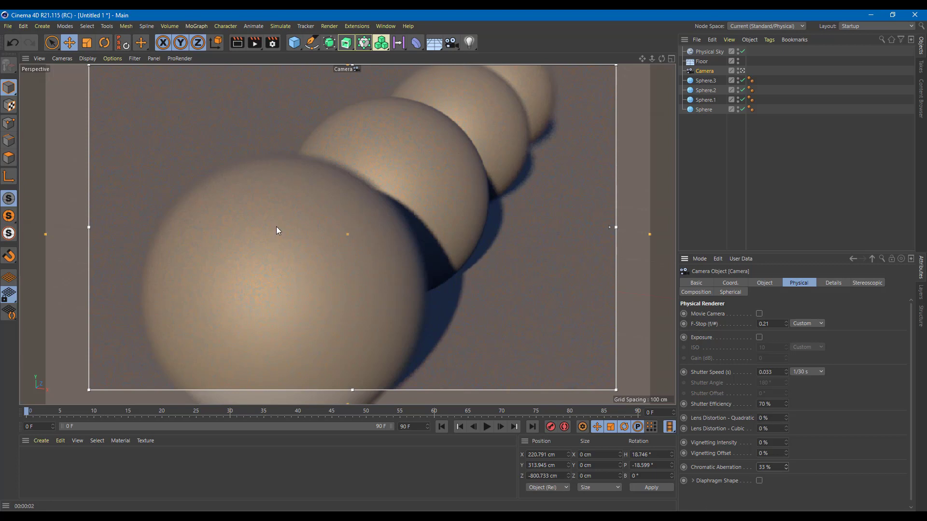
{"action": "double_click", "coordinate": [773, 468]}
{"action": "type", "text": "0"}
{"action": "key", "text": "Return"}
Create a new material Mat and apply it to Sphere.3, Sphere.2, Sphere.1 and the floor
{"action": "double_click", "coordinate": [92, 473]}
{"action": "left_click", "coordinate": [33, 471]}
{"action": "left_click_drag", "start_coordinate": [33, 470], "coordinate": [705, 81]}
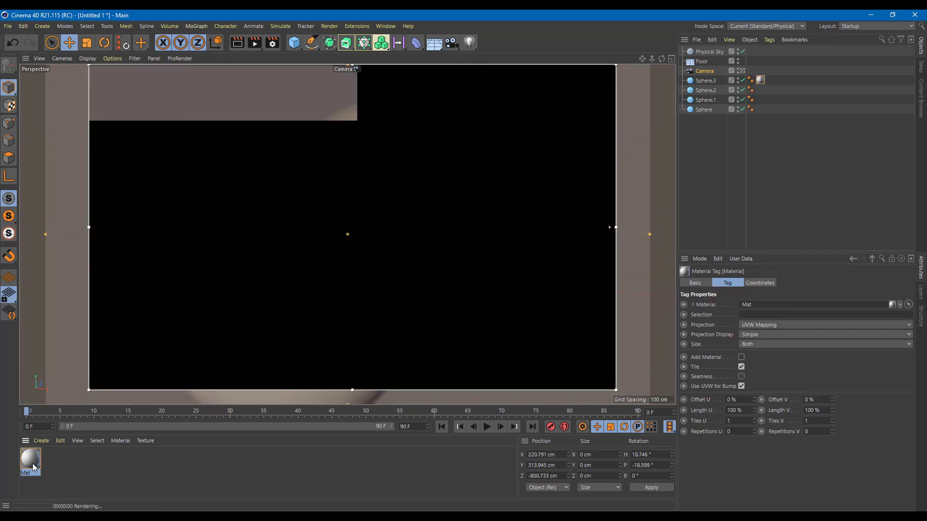
{"action": "left_click_drag", "start_coordinate": [33, 467], "coordinate": [702, 91]}
{"action": "left_click_drag", "start_coordinate": [39, 465], "coordinate": [713, 100]}
{"action": "left_click_drag", "start_coordinate": [39, 465], "coordinate": [705, 111]}
{"action": "left_click_drag", "start_coordinate": [28, 461], "coordinate": [59, 334]}
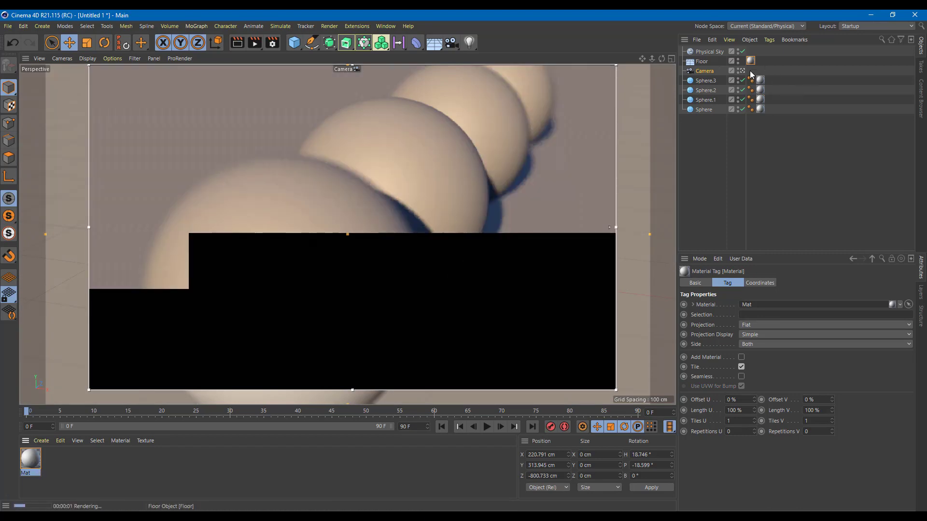
Add a GGX reflection layer to Mat's Reflectance
{"action": "double_click", "coordinate": [27, 461]}
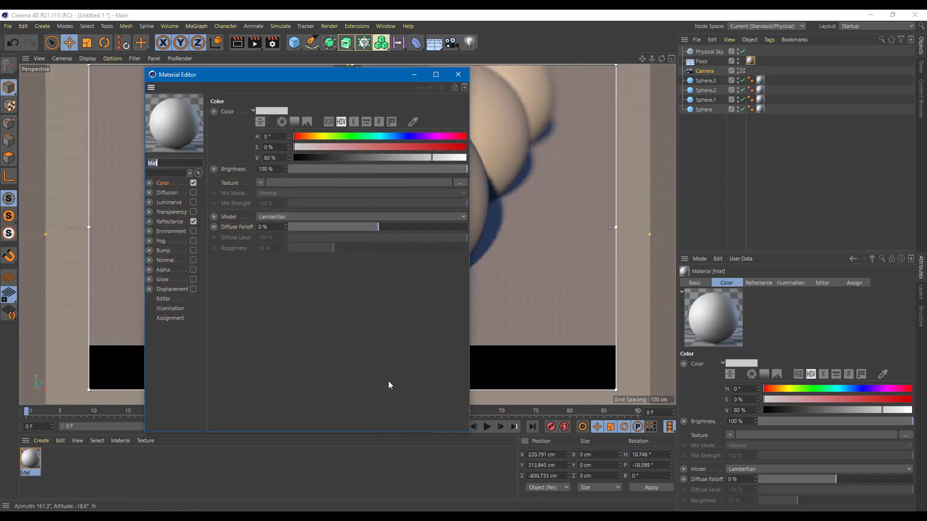
{"action": "left_click", "coordinate": [458, 74]}
{"action": "left_click", "coordinate": [759, 283]}
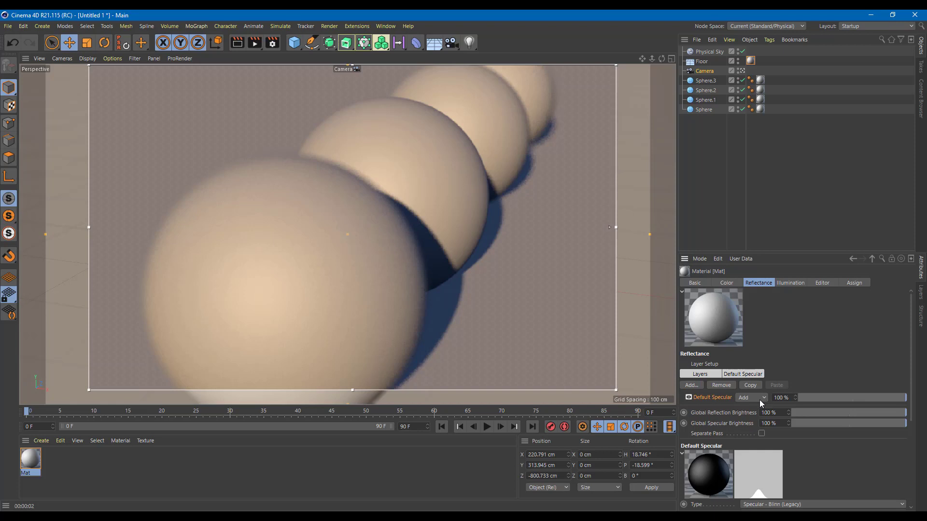
{"action": "left_click", "coordinate": [691, 386]}
{"action": "left_click", "coordinate": [740, 395]}
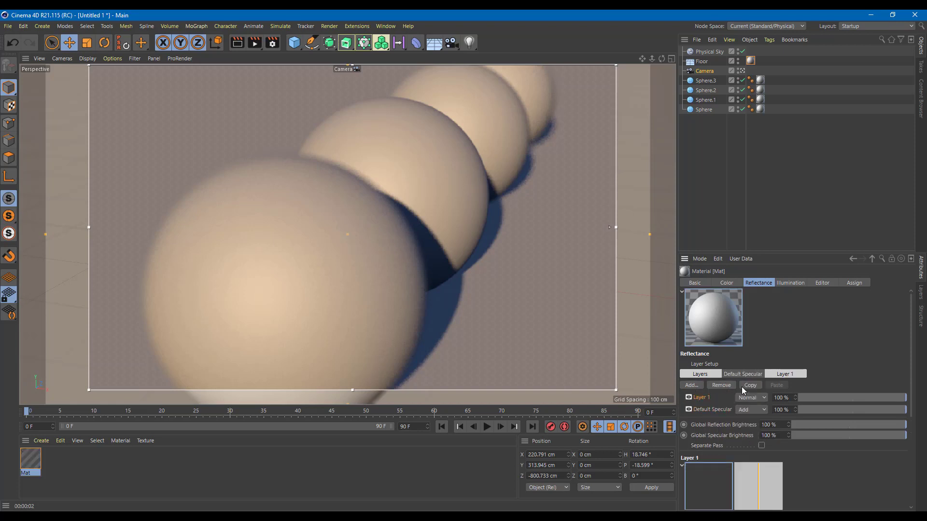